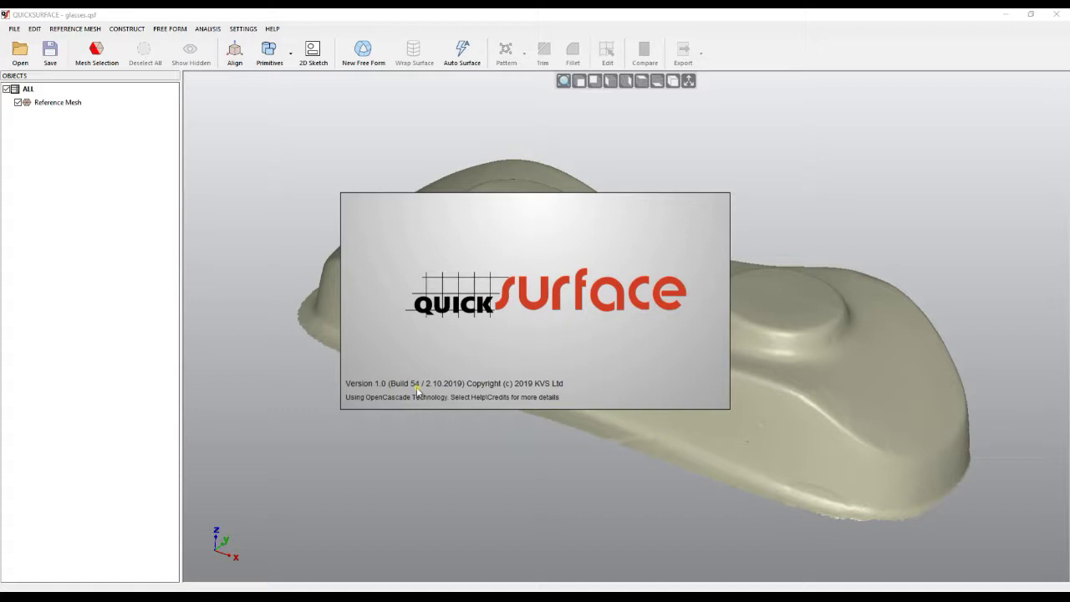
# Dismiss the splash screen and examine the glasses scan mesh from several angles and from above
pyautogui.click(636, 303)
pyautogui.moveTo(474, 325)
pyautogui.mouseDown(button='right')
pyautogui.moveTo(463, 423)
pyautogui.moveTo(488, 415)
pyautogui.moveTo(475, 286)
pyautogui.mouseUp(button='right')
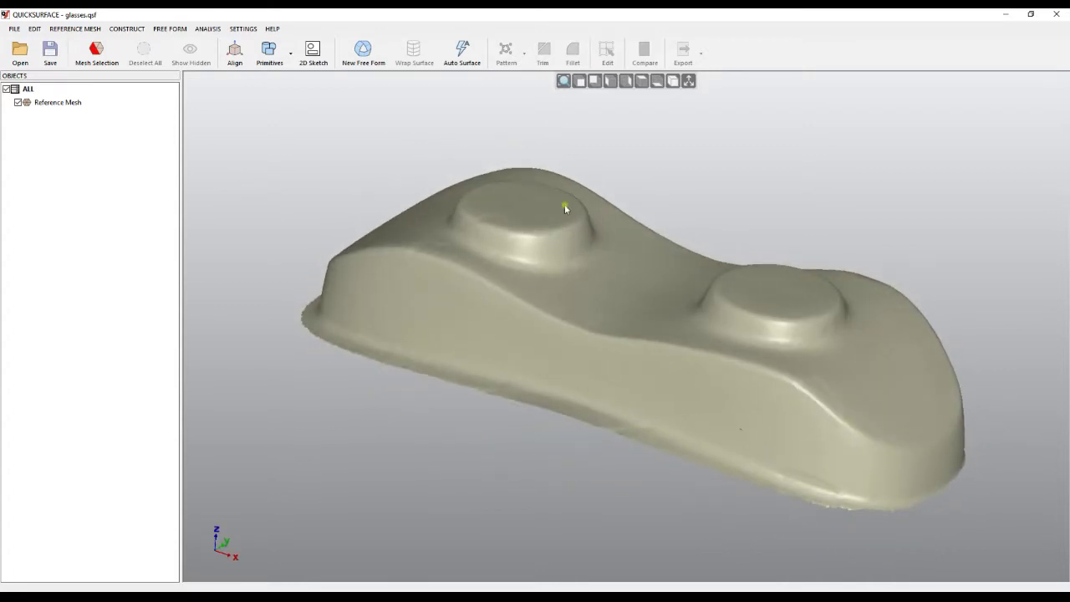
pyautogui.moveTo(503, 294); pyautogui.dragTo(584, 240, button='right')
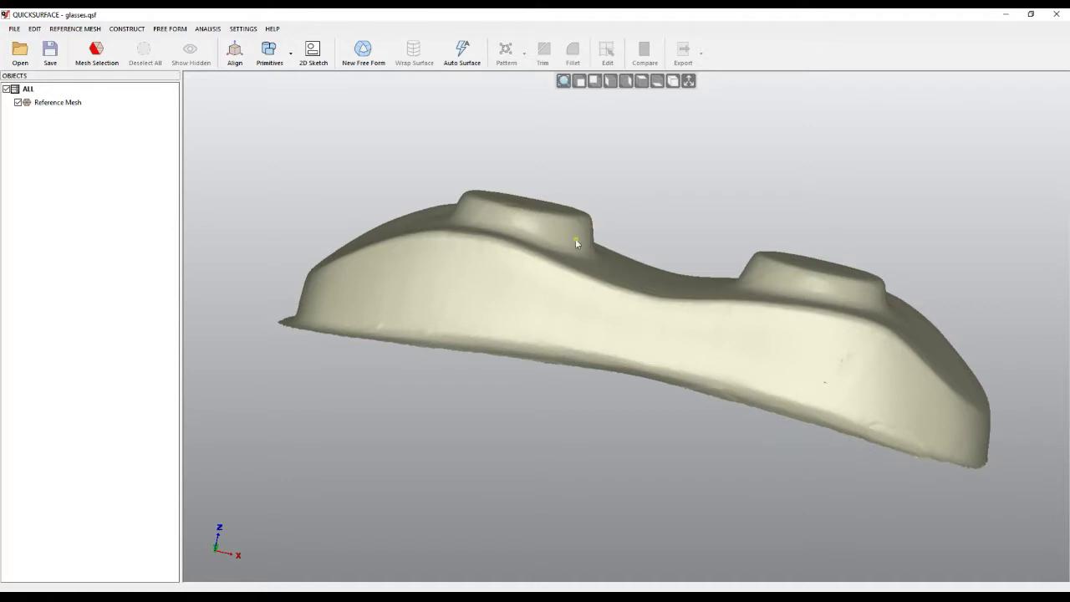
pyautogui.moveTo(527, 274); pyautogui.dragTo(493, 372, button='right')
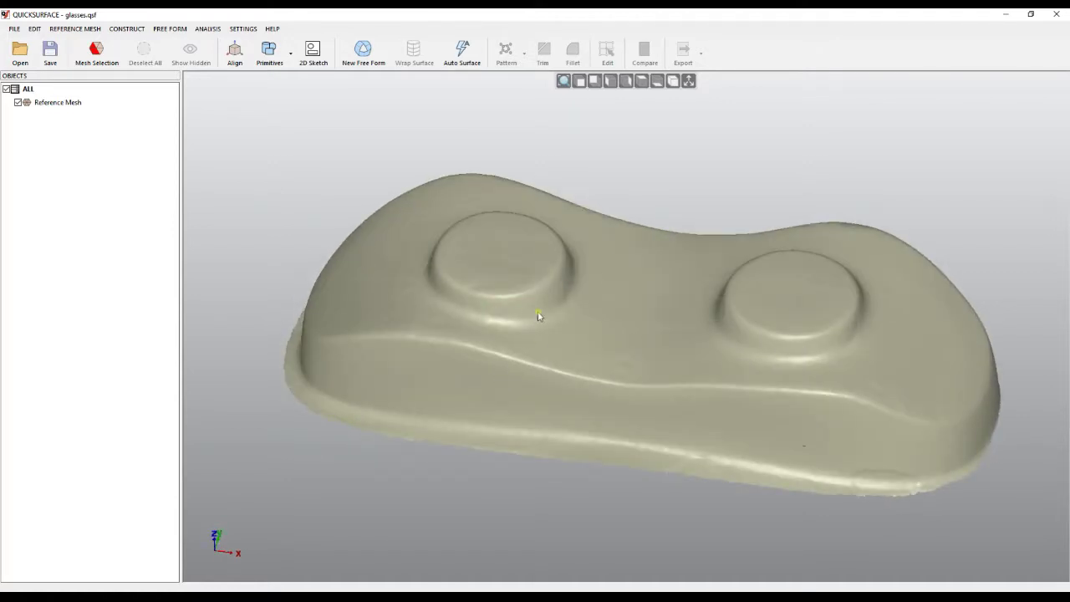
pyautogui.moveTo(632, 277); pyautogui.dragTo(653, 423, button='right')
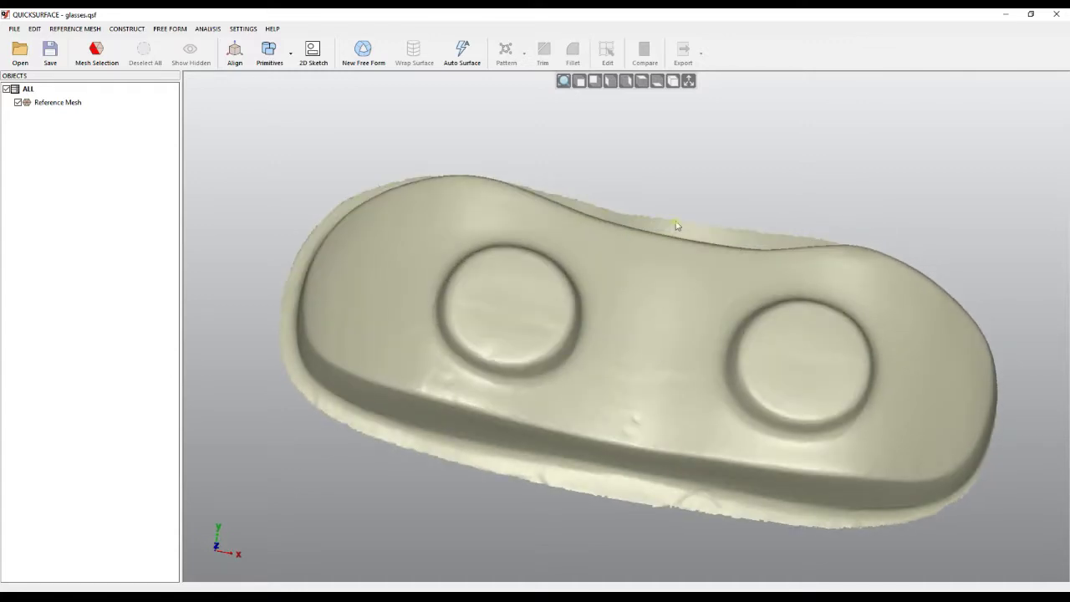
pyautogui.click(641, 81)
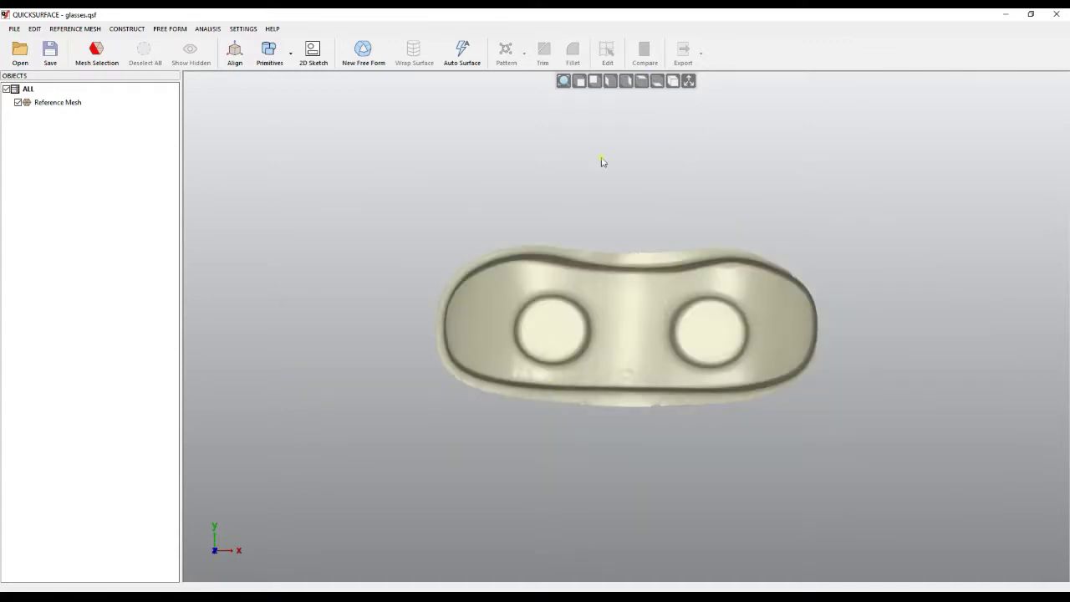
pyautogui.scroll(5, 584, 334)
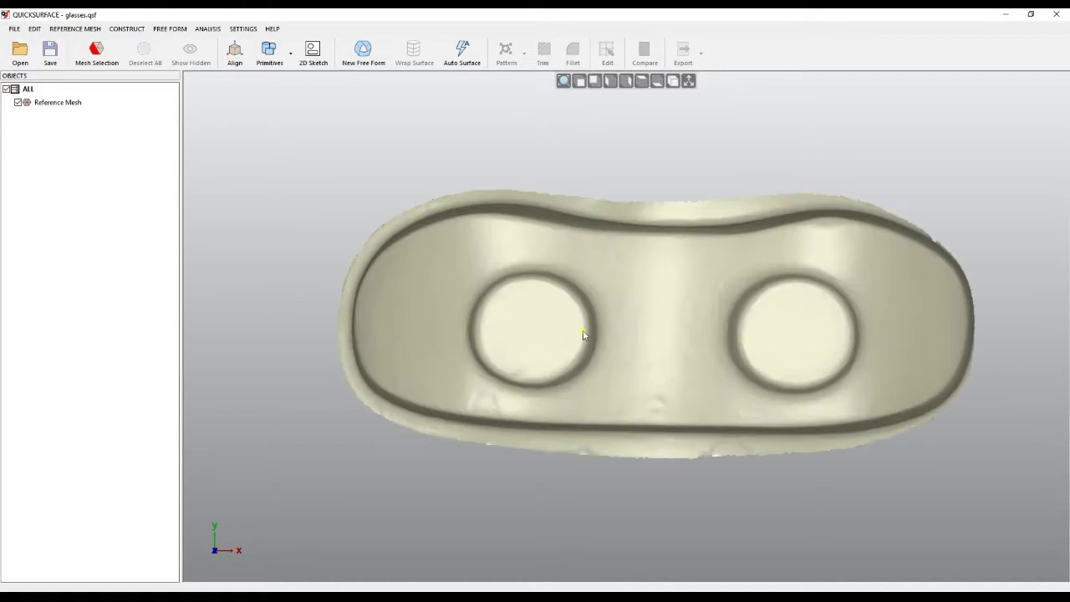
# Start a new free form surface and set its snapping type to Closest Point
pyautogui.click(373, 66)
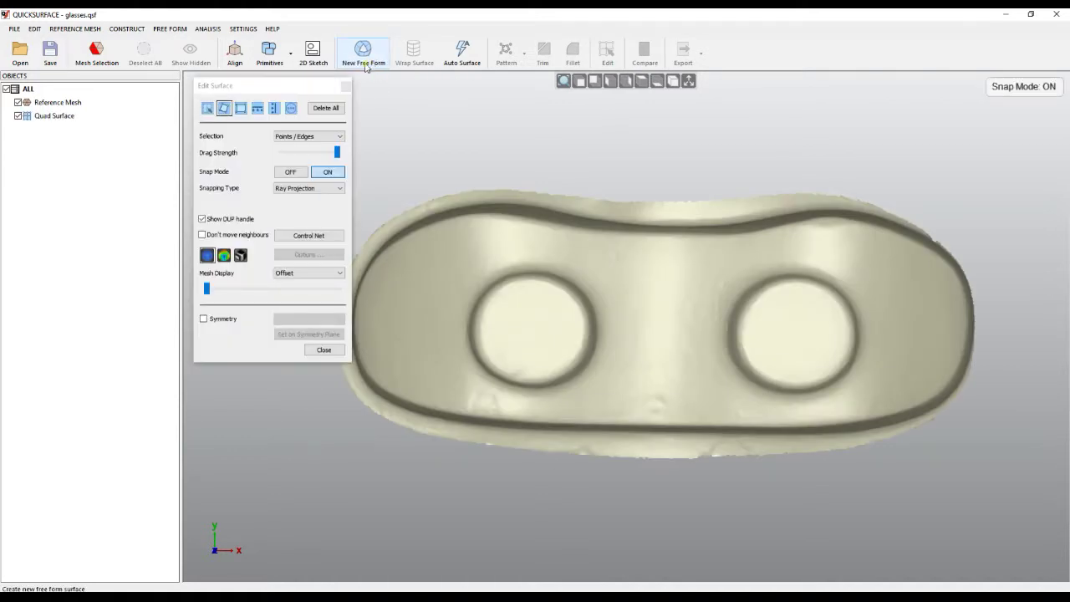
pyautogui.click(325, 189)
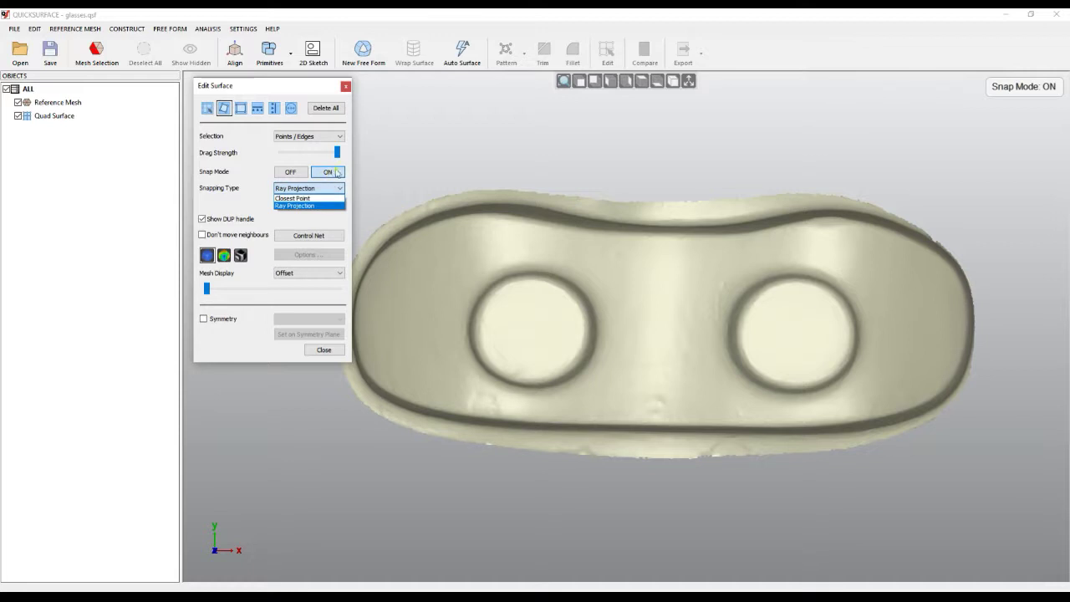
pyautogui.click(290, 199)
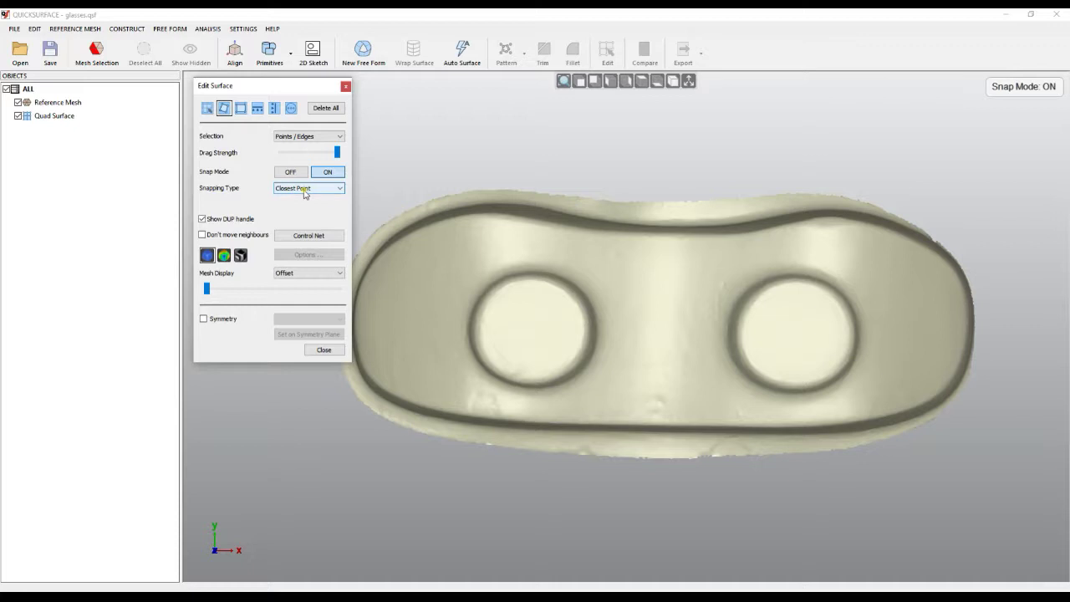
# Draw a four-point quad patch on the mesh from its left end across the left round boss, inside the outer edge
pyautogui.scroll(-3, 676, 351)
pyautogui.scroll(3, 548, 347)
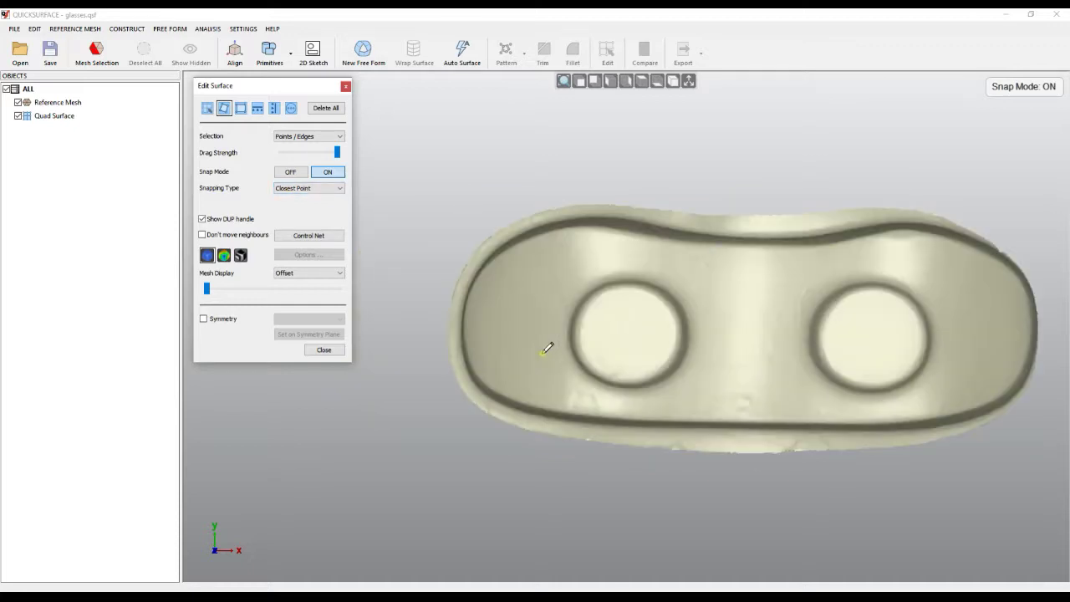
pyautogui.click(490, 268)
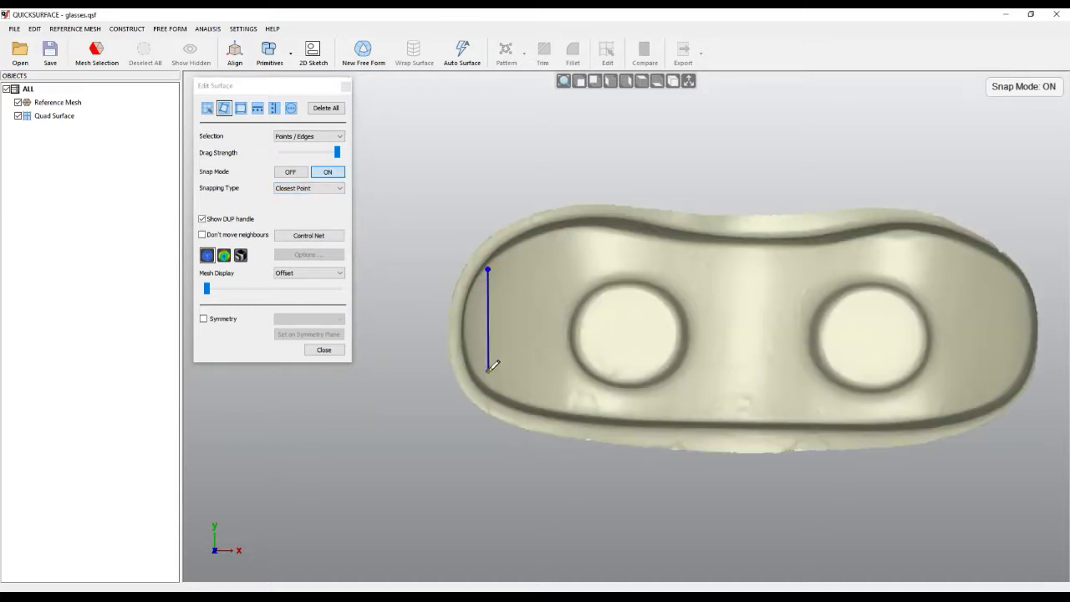
pyautogui.click(489, 375)
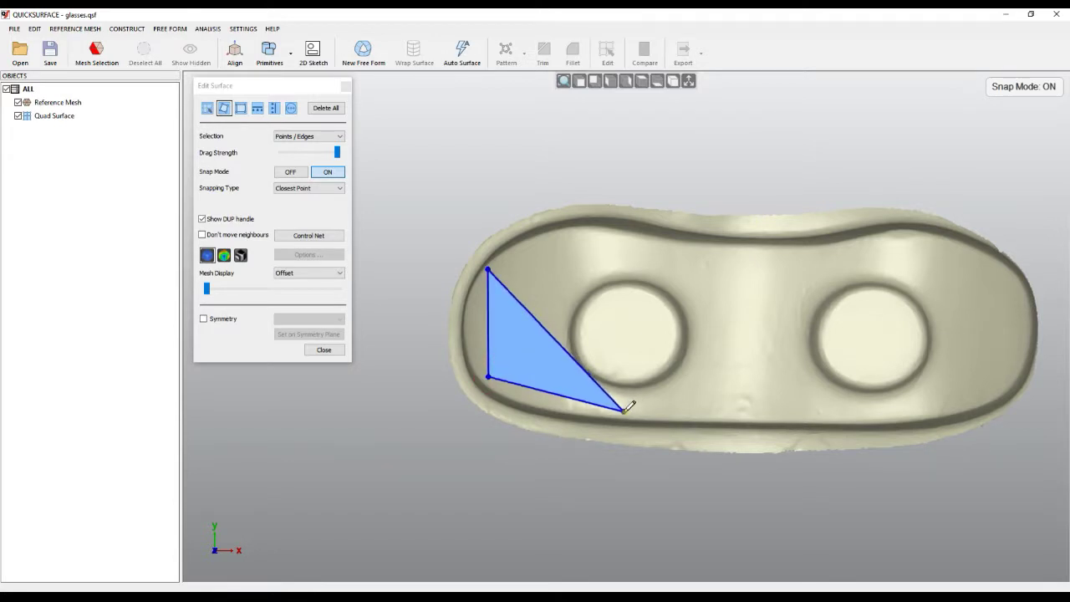
pyautogui.click(624, 410)
pyautogui.click(640, 242)
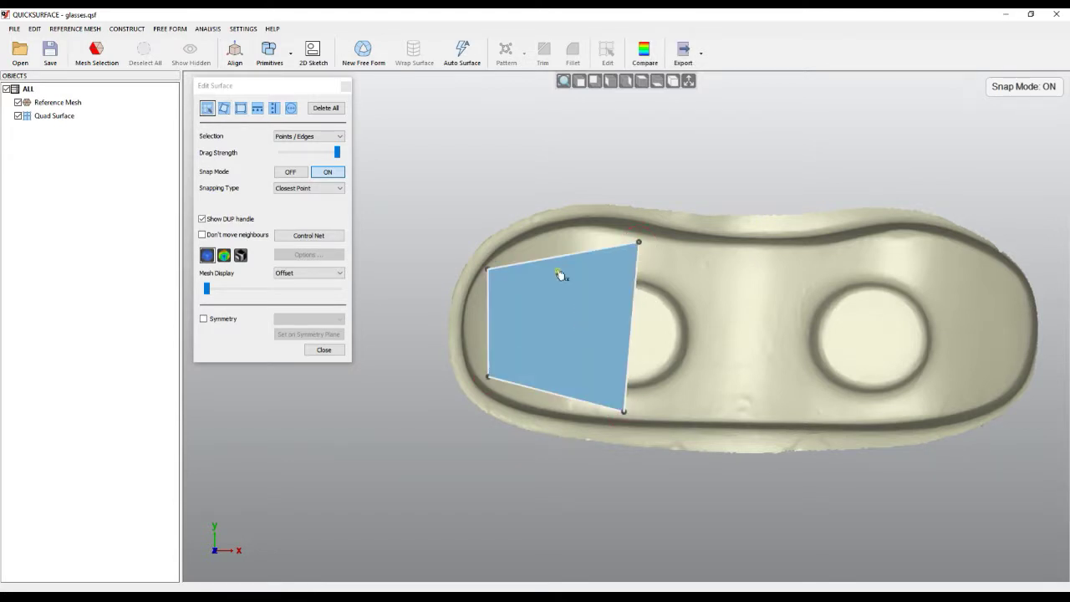
# Extend the patch's inner edge toward the nose bridge and reposition both end points of the shared edge inside the mesh outline
pyautogui.keyDown('ctrl'); pyautogui.moveTo(632, 328); pyautogui.dragTo(739, 341); pyautogui.keyUp('ctrl')
pyautogui.moveTo(628, 247); pyautogui.dragTo(626, 165)
pyautogui.moveTo(617, 228); pyautogui.dragTo(630, 156)
pyautogui.scroll(2, 632, 209)
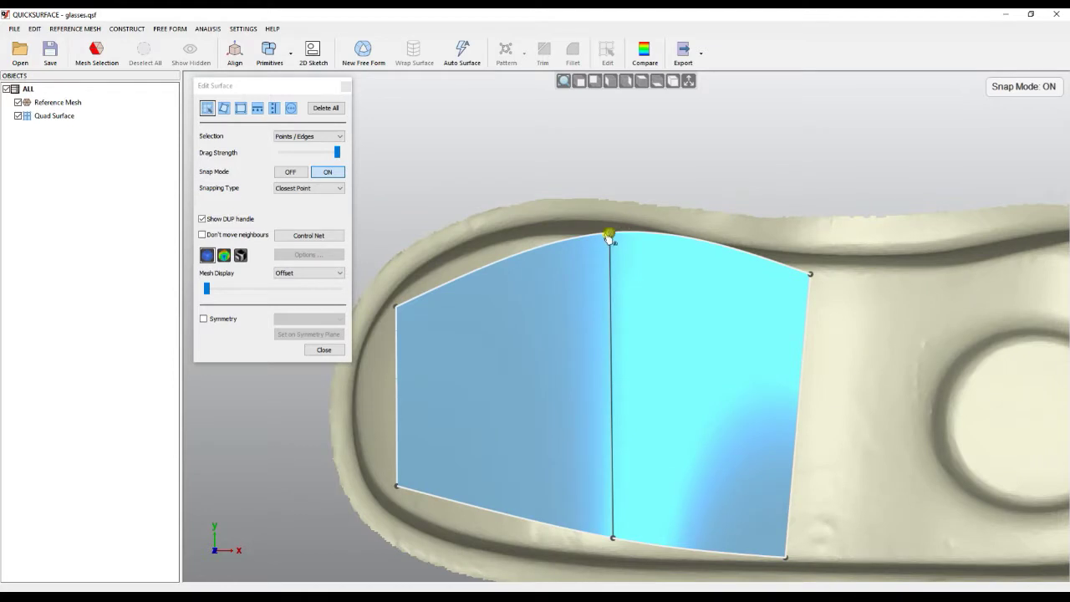
pyautogui.moveTo(609, 236); pyautogui.dragTo(605, 247)
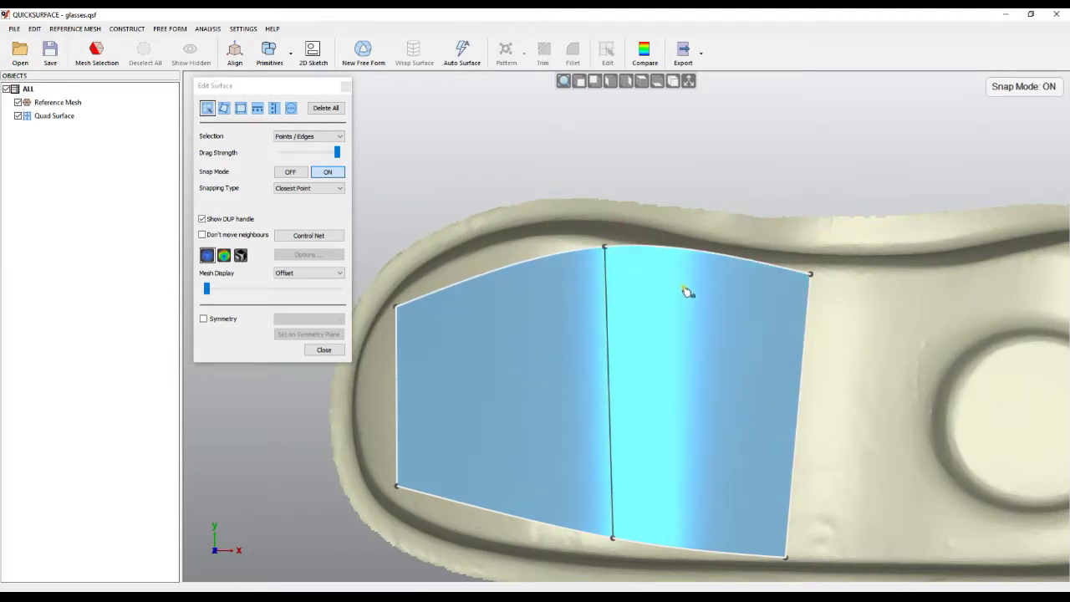
pyautogui.moveTo(612, 539); pyautogui.dragTo(578, 547)
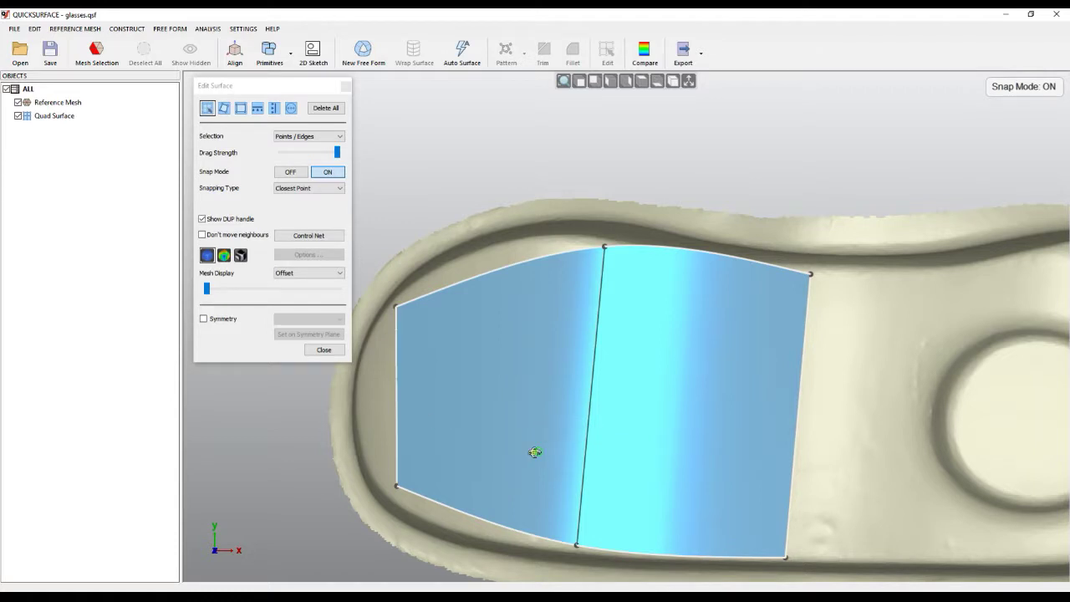
# Insert a lengthwise subdivision through both patches and adjust its end point on the bridge-side edge
pyautogui.moveTo(554, 454); pyautogui.dragTo(650, 387, button='right')
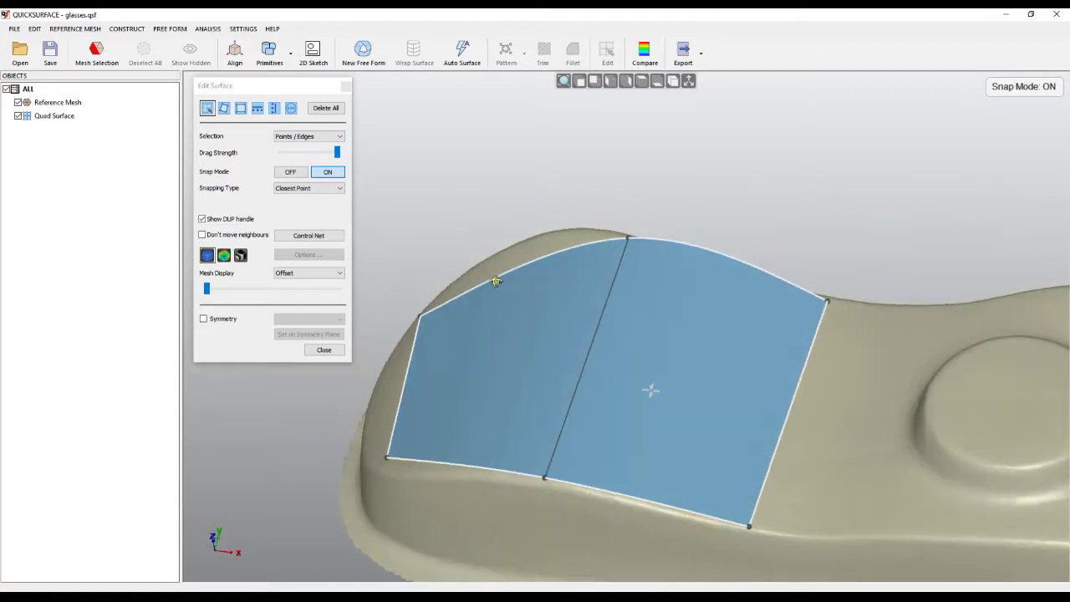
pyautogui.doubleClick(385, 395)
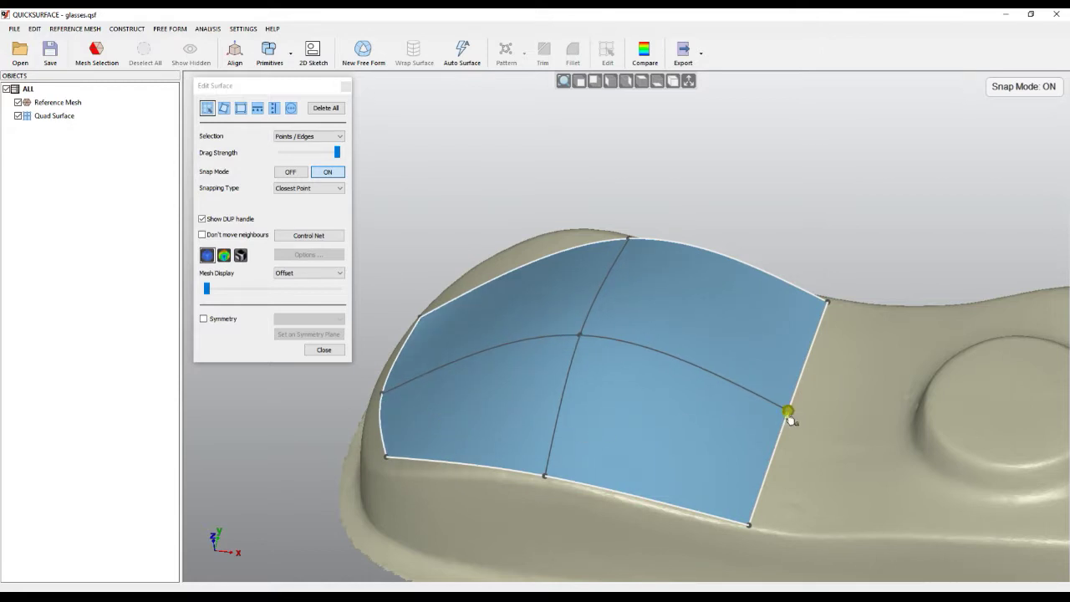
pyautogui.moveTo(790, 410); pyautogui.dragTo(798, 413)
pyautogui.moveTo(641, 404); pyautogui.dragTo(657, 450, button='right')
pyautogui.scroll(5, 535, 334)
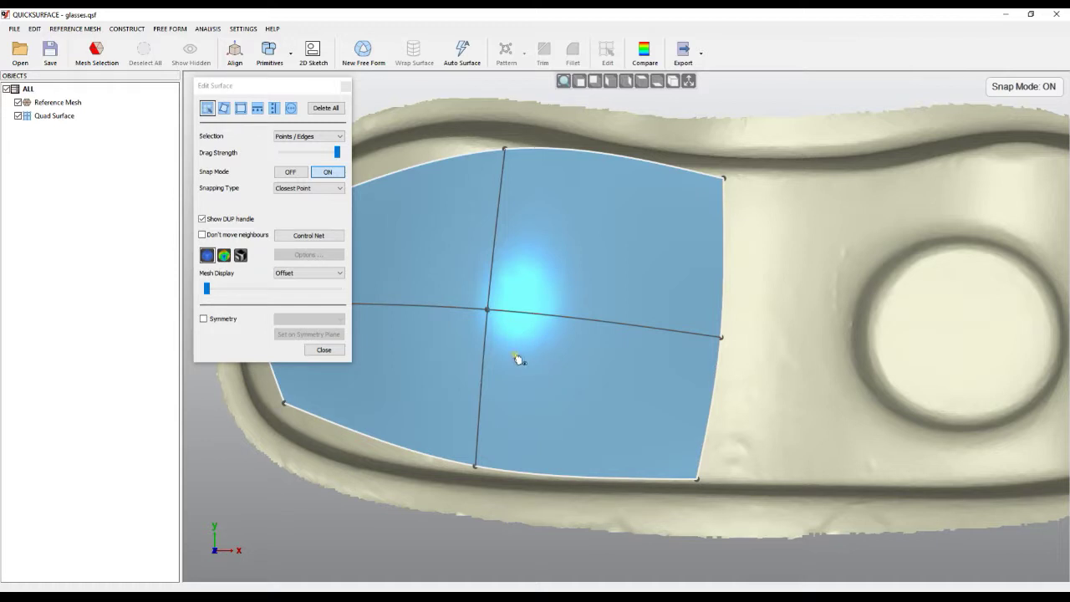
# Reposition the surface's central control point off the raised boss so the patches follow the curved base surface
pyautogui.moveTo(540, 373); pyautogui.dragTo(502, 228, button='right')
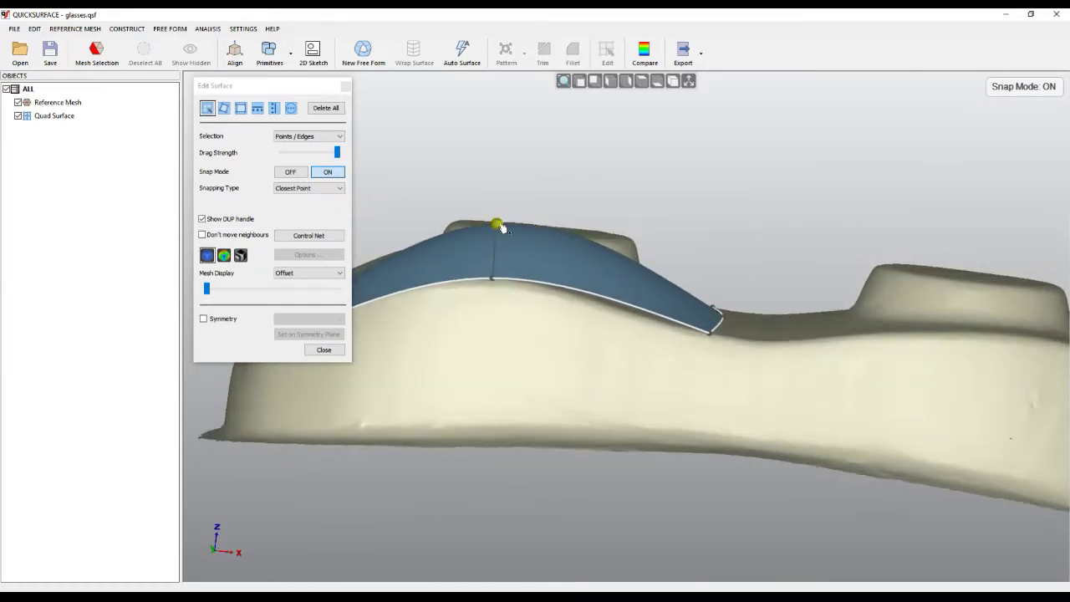
pyautogui.moveTo(500, 225); pyautogui.dragTo(518, 243)
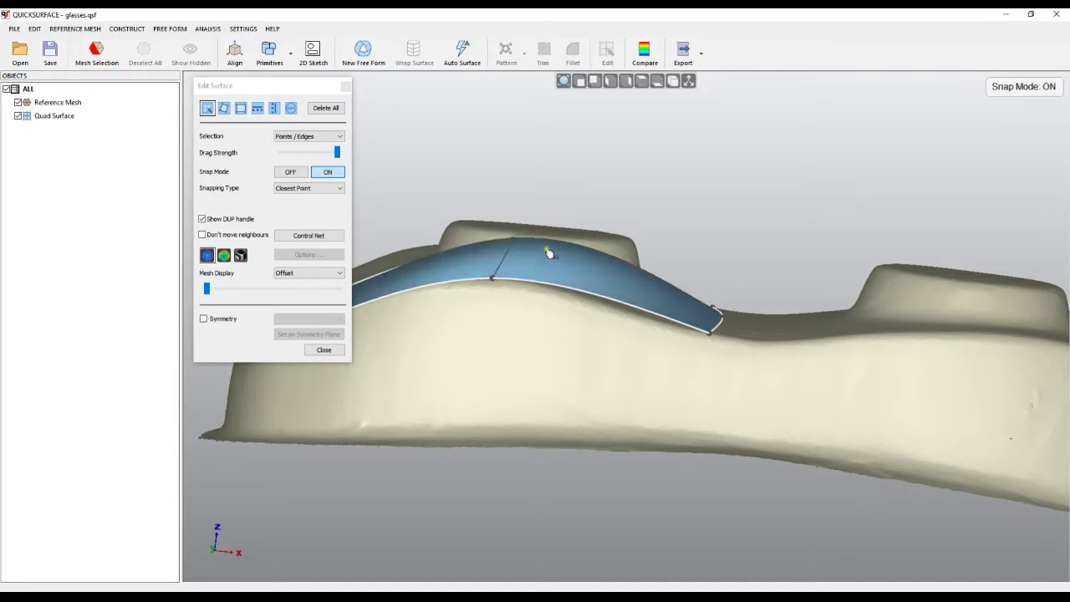
pyautogui.moveTo(549, 251); pyautogui.dragTo(534, 417, button='right')
pyautogui.moveTo(502, 330); pyautogui.dragTo(501, 270)
pyautogui.moveTo(525, 311); pyautogui.dragTo(575, 391, button='right')
pyautogui.hotkey('ctrl', '5')
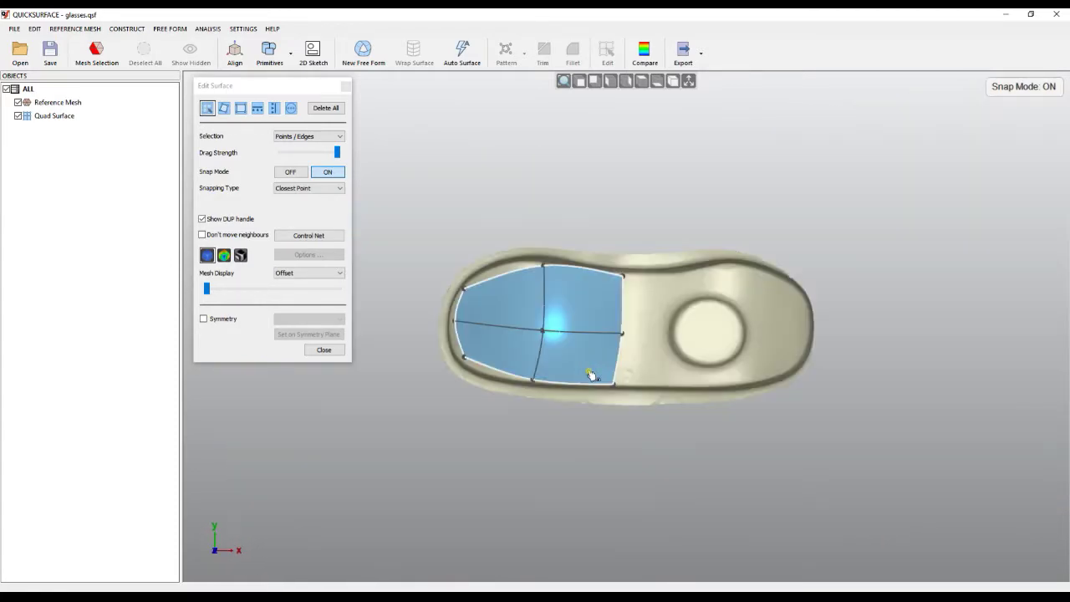
pyautogui.scroll(3, 552, 344)
pyautogui.moveTo(536, 322); pyautogui.dragTo(528, 321)
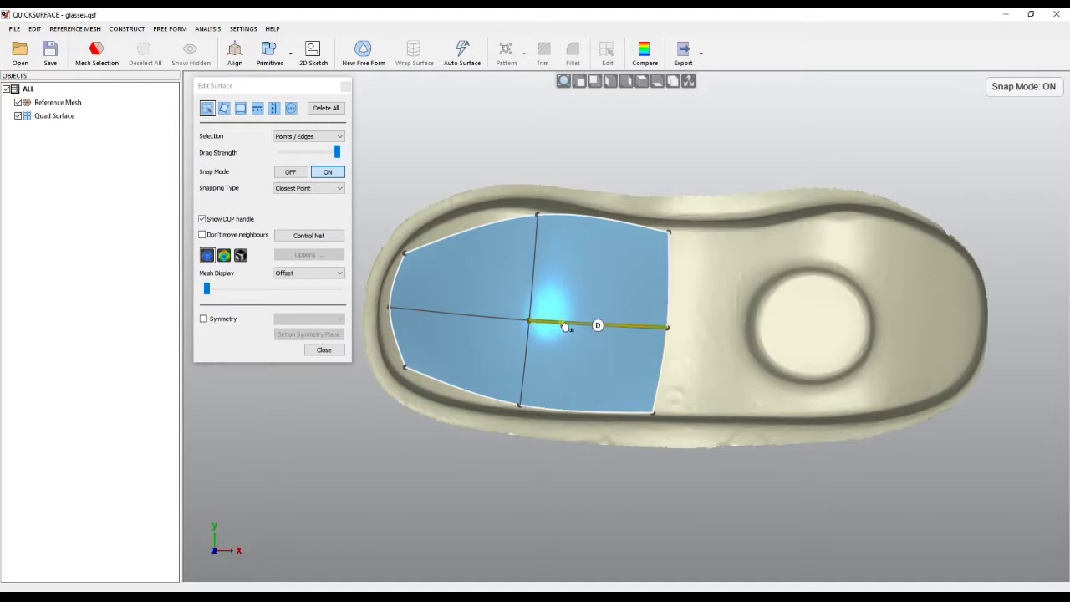
# Insert another crosswise subdivision near the left end, adjust its end points and the central point, and finish editing the surface
pyautogui.doubleClick(469, 229)
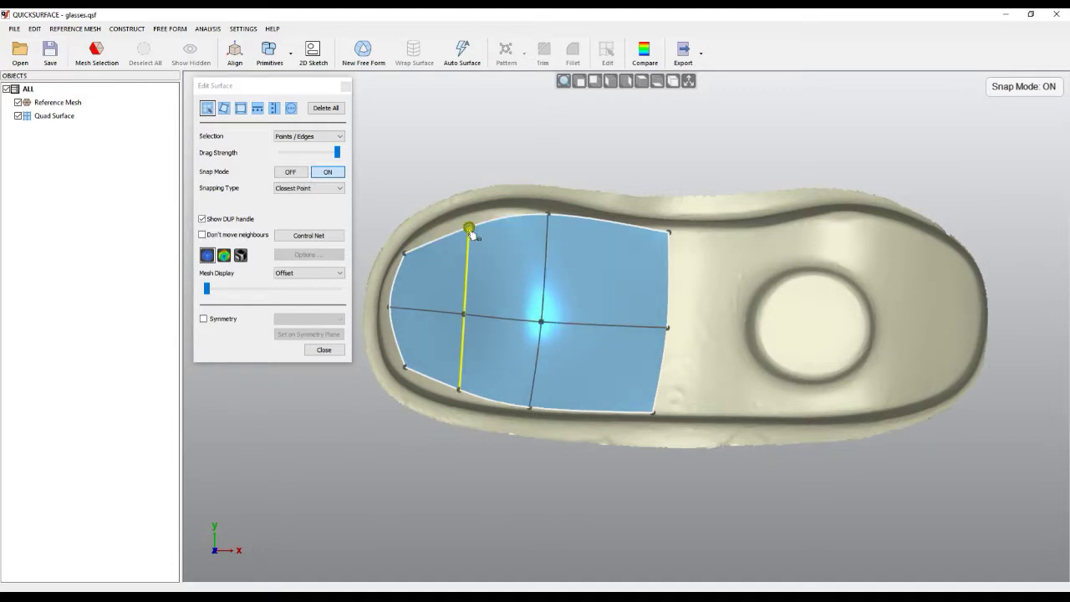
pyautogui.moveTo(469, 228); pyautogui.dragTo(464, 221)
pyautogui.moveTo(459, 390); pyautogui.dragTo(447, 391)
pyautogui.moveTo(541, 321); pyautogui.dragTo(543, 318)
pyautogui.moveTo(567, 362); pyautogui.dragTo(572, 254, button='middle')
pyautogui.moveTo(571, 254); pyautogui.dragTo(564, 308, button='right')
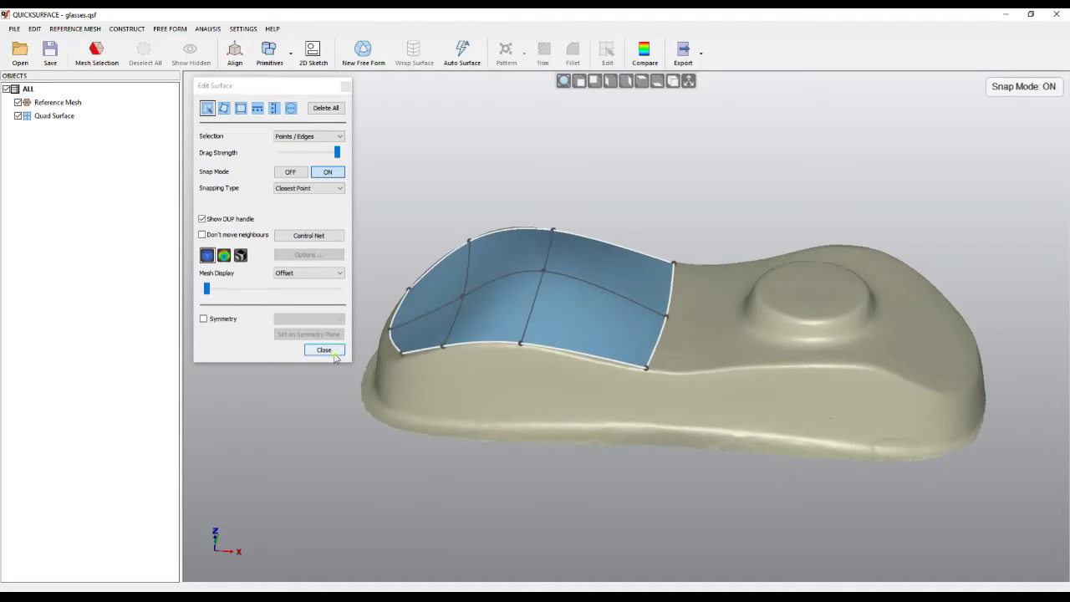
pyautogui.click(324, 349)
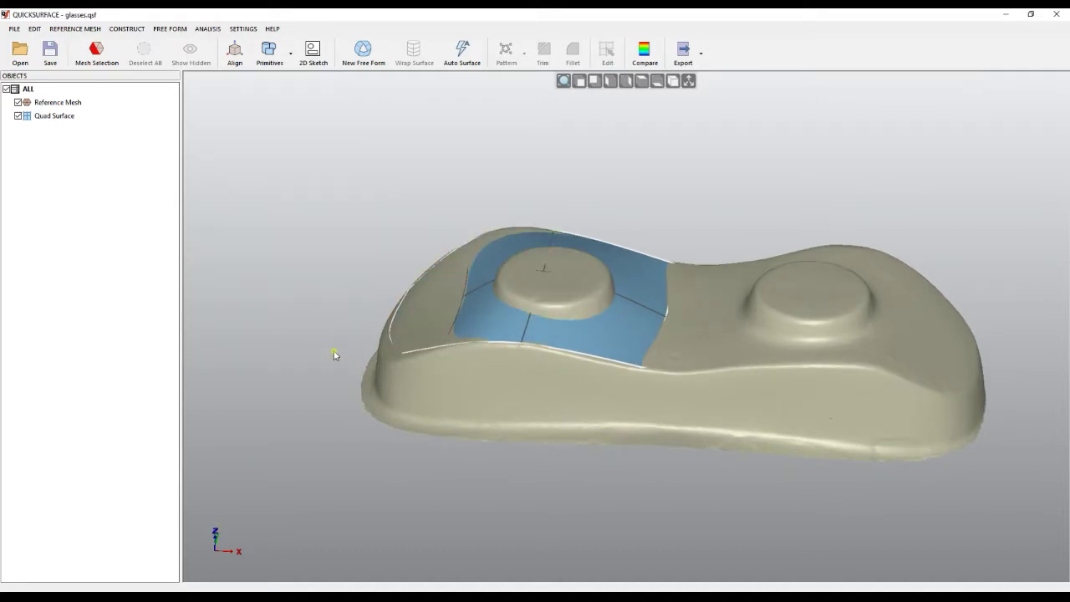
# Select the left boss's flat top with the Magic Wand at 4 degrees sensitivity and hide those mesh triangles
pyautogui.moveTo(535, 265); pyautogui.dragTo(473, 328, button='right')
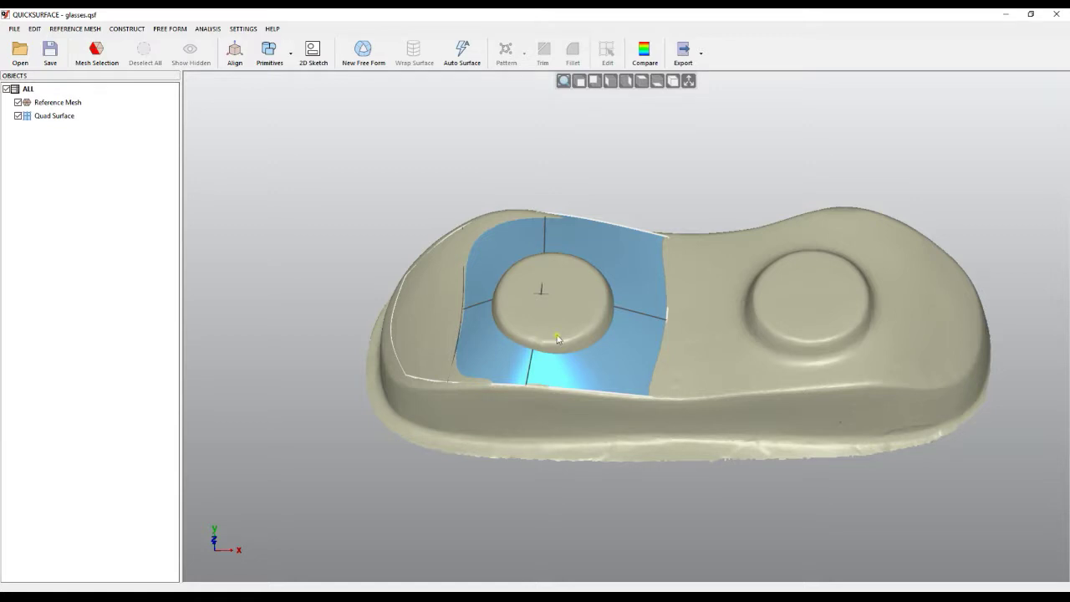
pyautogui.click(86, 66)
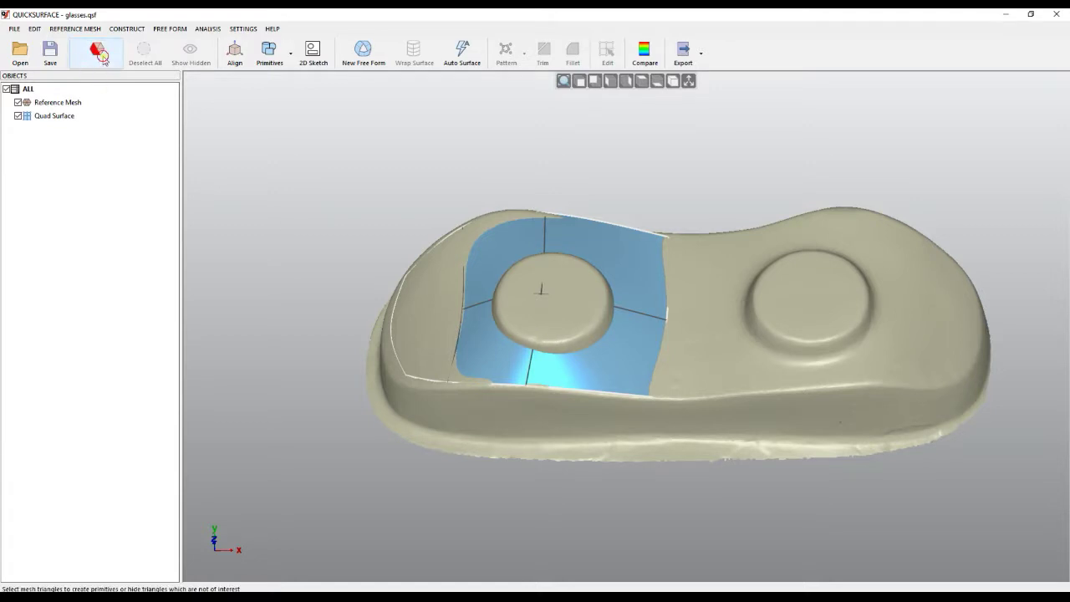
pyautogui.click(555, 306)
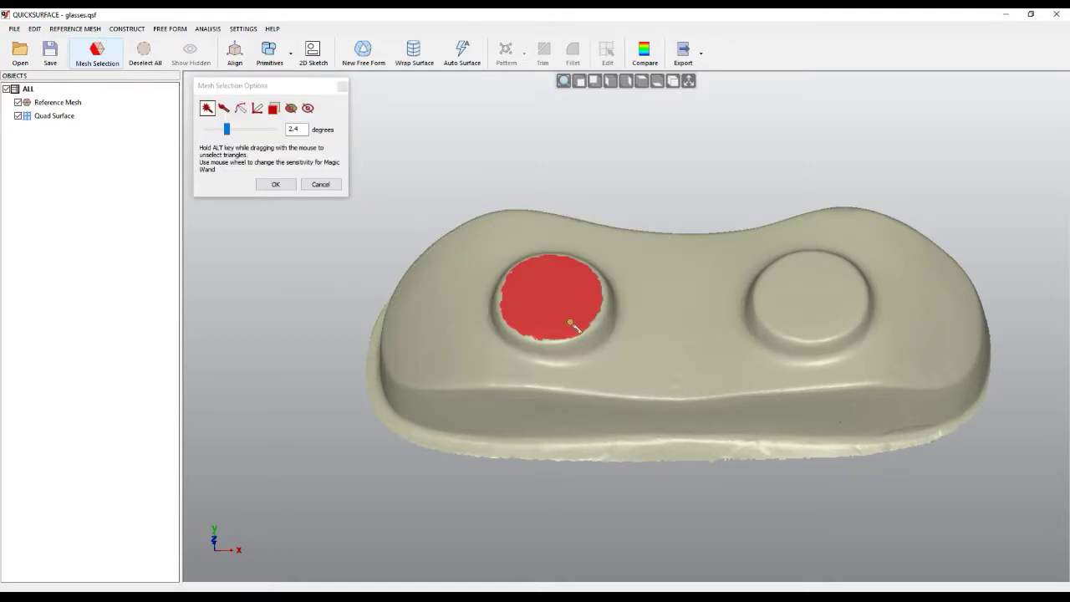
pyautogui.scroll(-2, 571, 323)
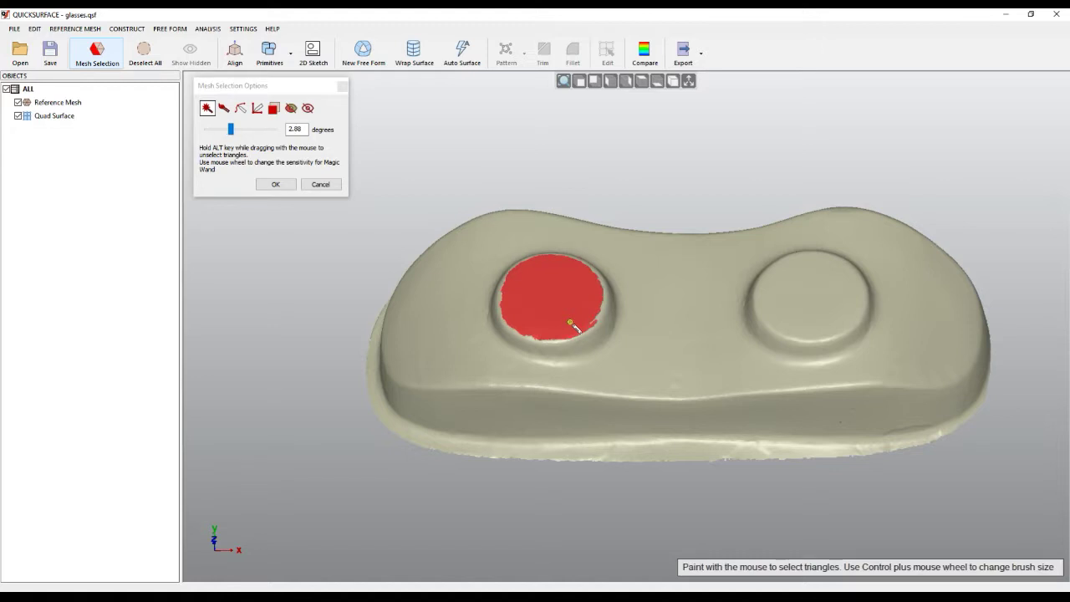
pyautogui.scroll(1, 571, 324)
pyautogui.scroll(4, 575, 325)
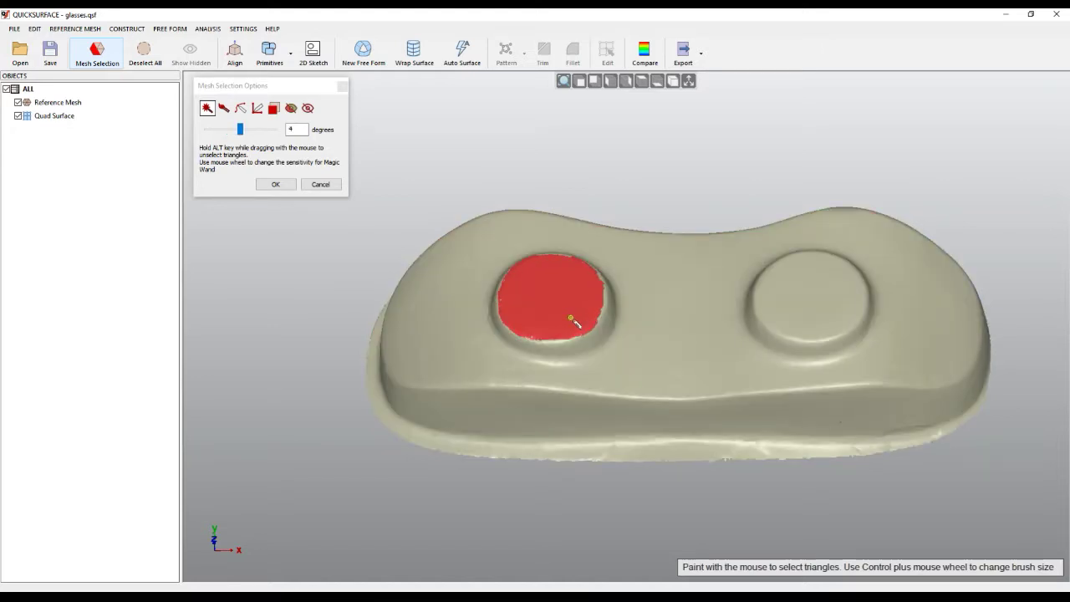
pyautogui.rightClick(597, 283)
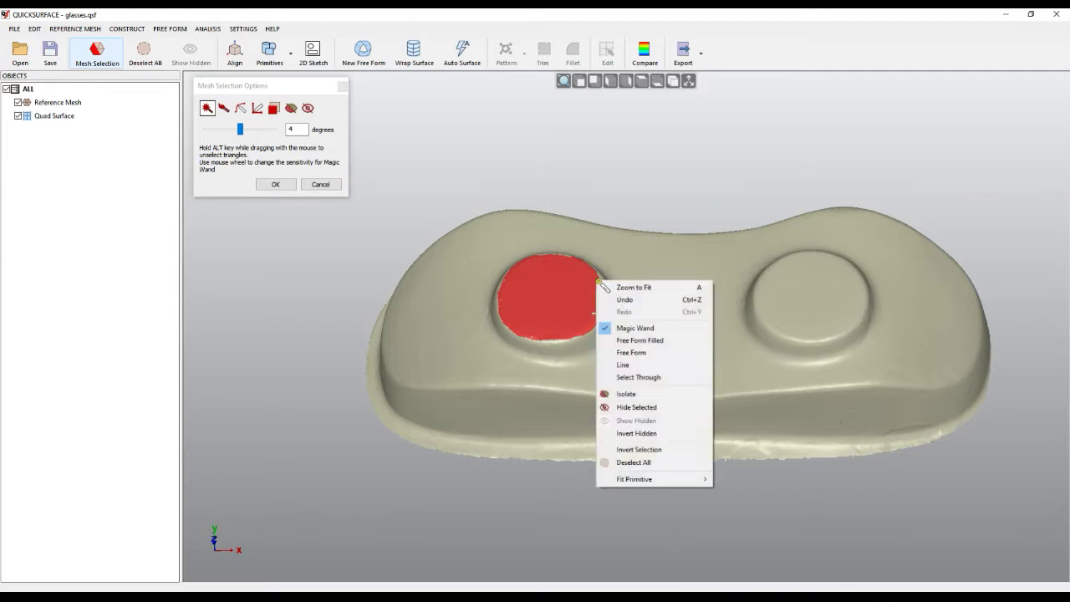
pyautogui.click(644, 406)
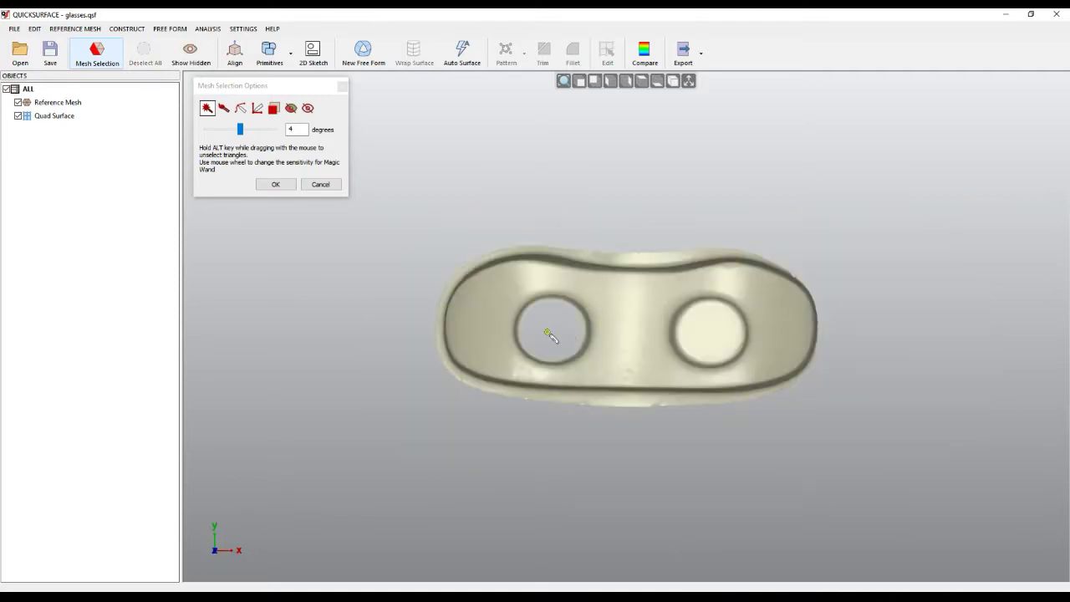
# Brush-select the sloped rim left around the removed left boss, hide those triangles and finish the mesh selection
pyautogui.scroll(5, 556, 336)
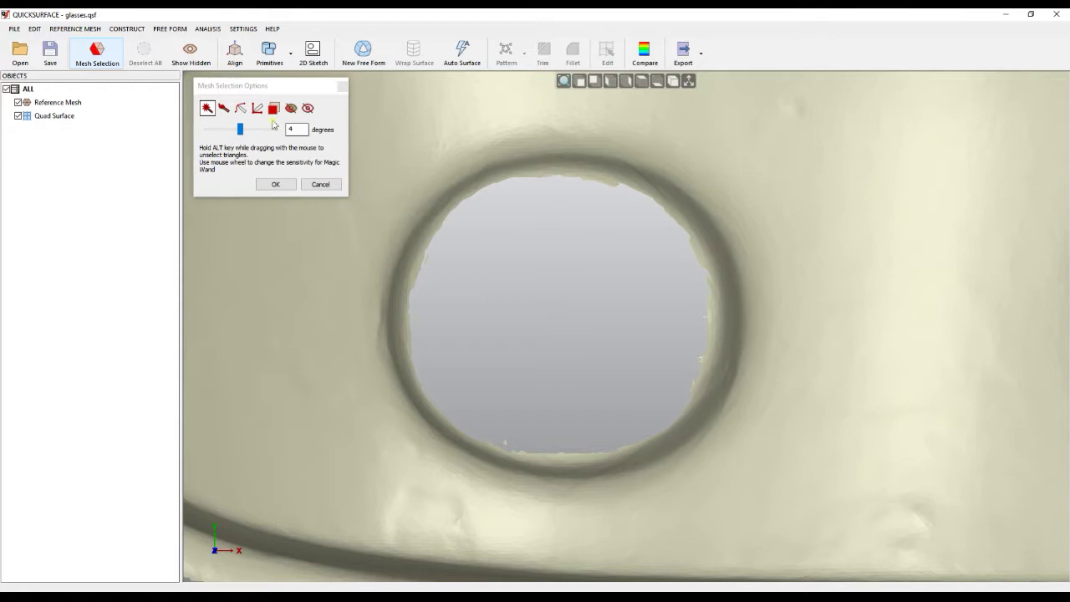
pyautogui.click(224, 110)
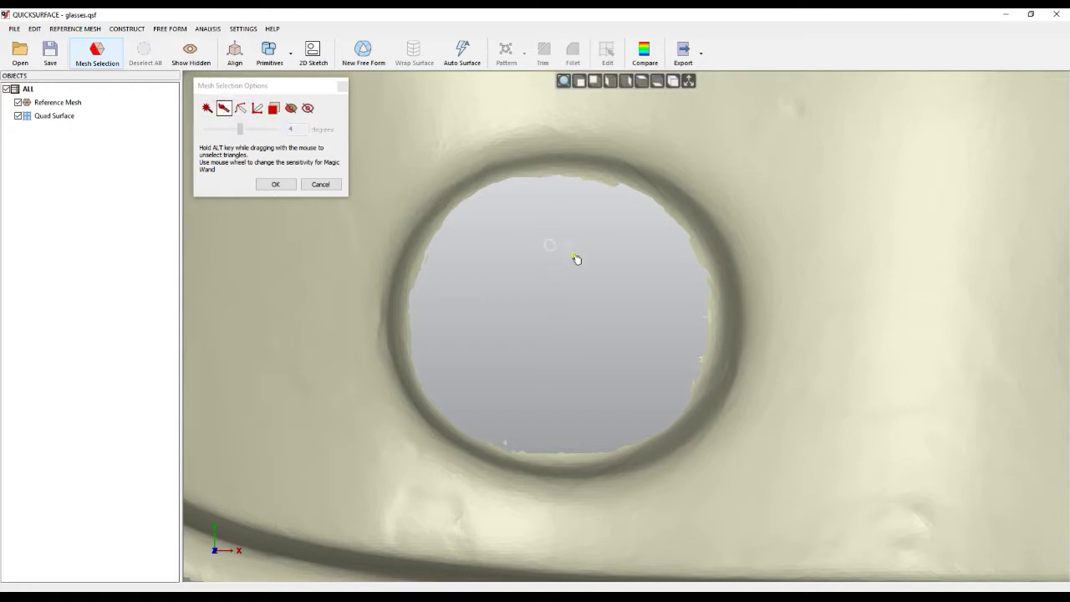
pyautogui.scroll(-5, 605, 255)
pyautogui.moveTo(634, 229)
pyautogui.mouseDown()
pyautogui.moveTo(597, 207)
pyautogui.moveTo(545, 200)
pyautogui.moveTo(494, 237)
pyautogui.moveTo(474, 286)
pyautogui.moveTo(490, 347)
pyautogui.moveTo(563, 382)
pyautogui.moveTo(635, 371)
pyautogui.moveTo(674, 303)
pyautogui.moveTo(662, 243)
pyautogui.moveTo(642, 230)
pyautogui.mouseUp()
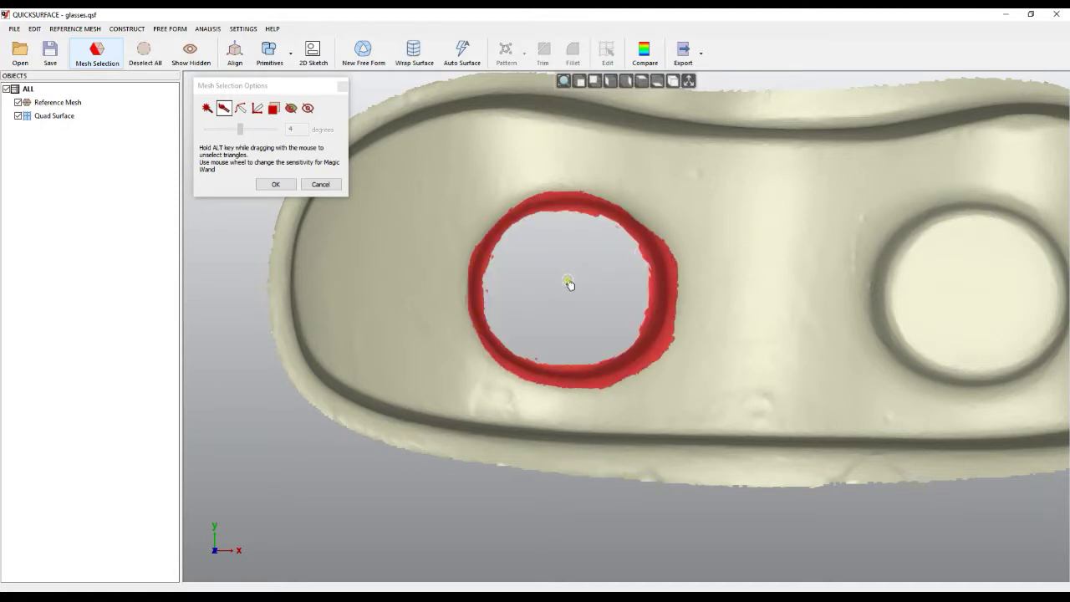
pyautogui.rightClick(562, 276)
pyautogui.click(602, 401)
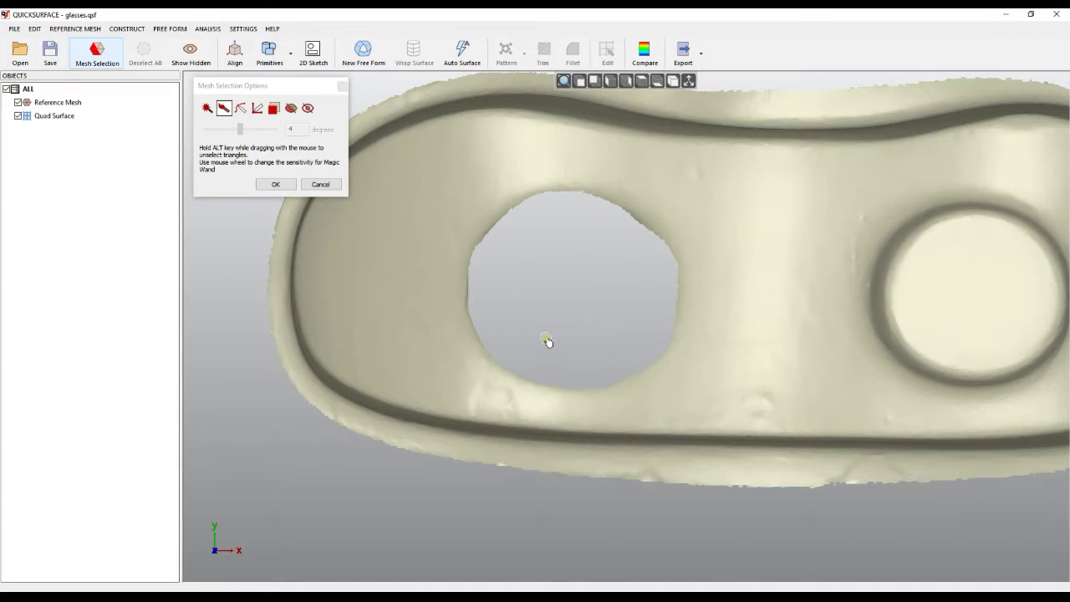
pyautogui.rightClick(578, 344)
pyautogui.click(611, 353)
pyautogui.moveTo(555, 351); pyautogui.dragTo(545, 204, button='right')
pyautogui.scroll(5, 449, 334)
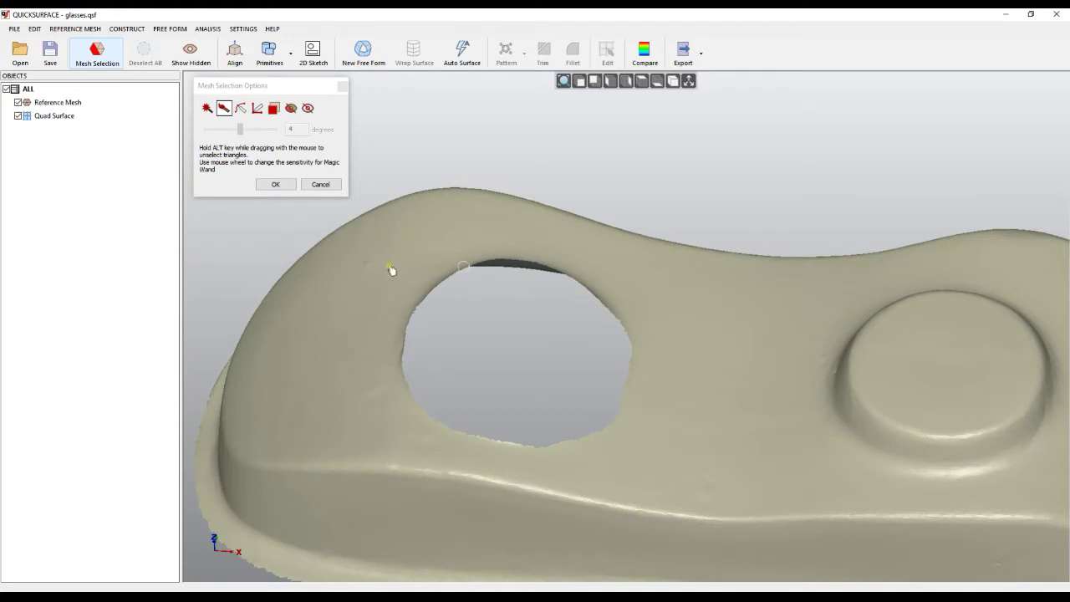
pyautogui.moveTo(449, 334); pyautogui.dragTo(375, 273, button='right')
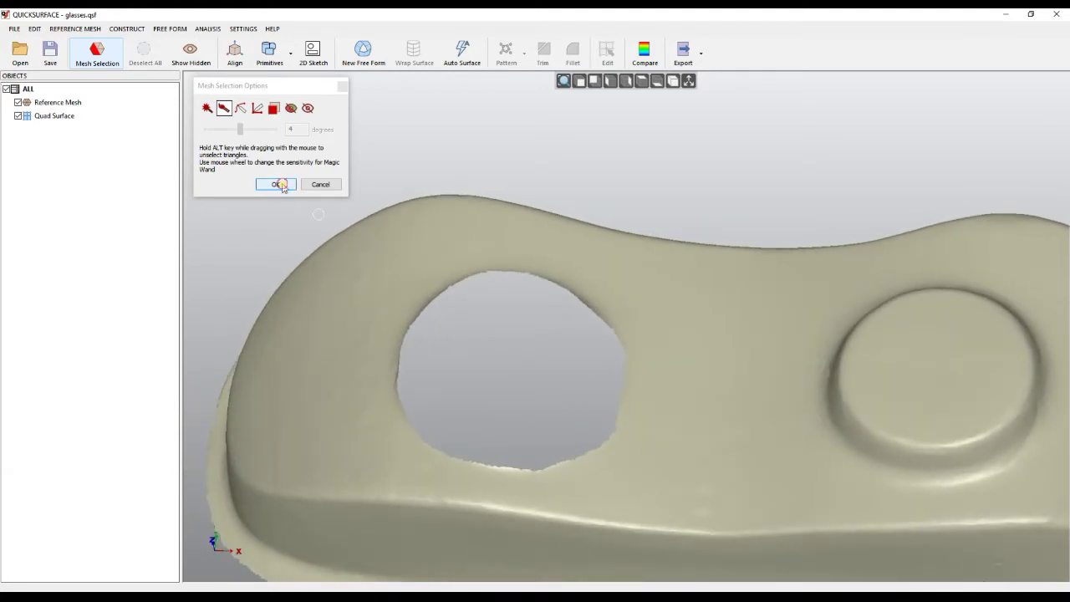
pyautogui.click(279, 184)
# Reopen the Quad Surface for editing and reposition its two interior control points to even out the subdivision lines
pyautogui.rightClick(65, 120)
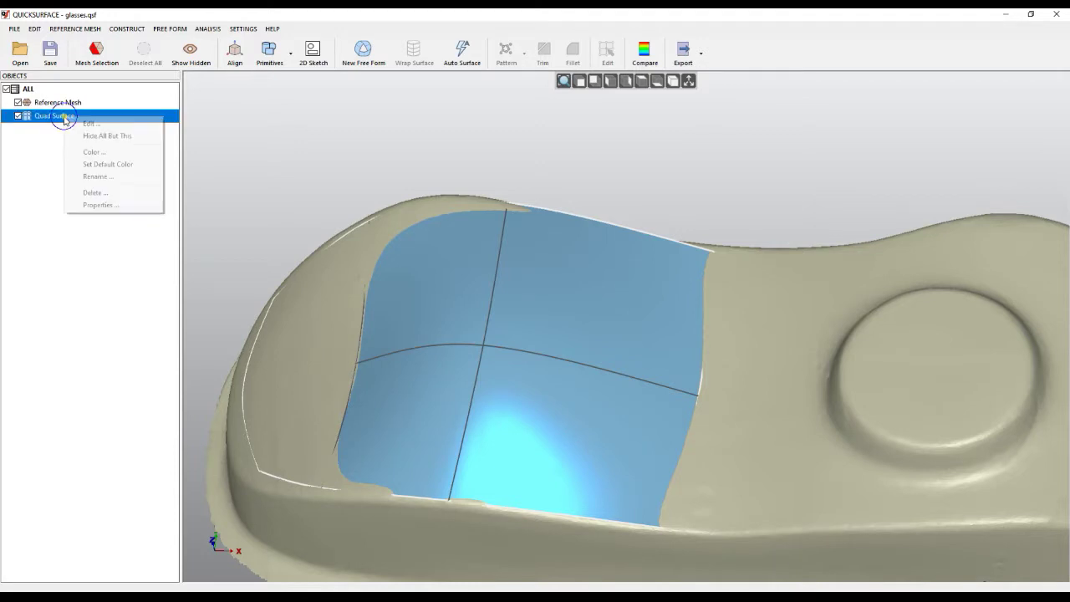
pyautogui.click(91, 124)
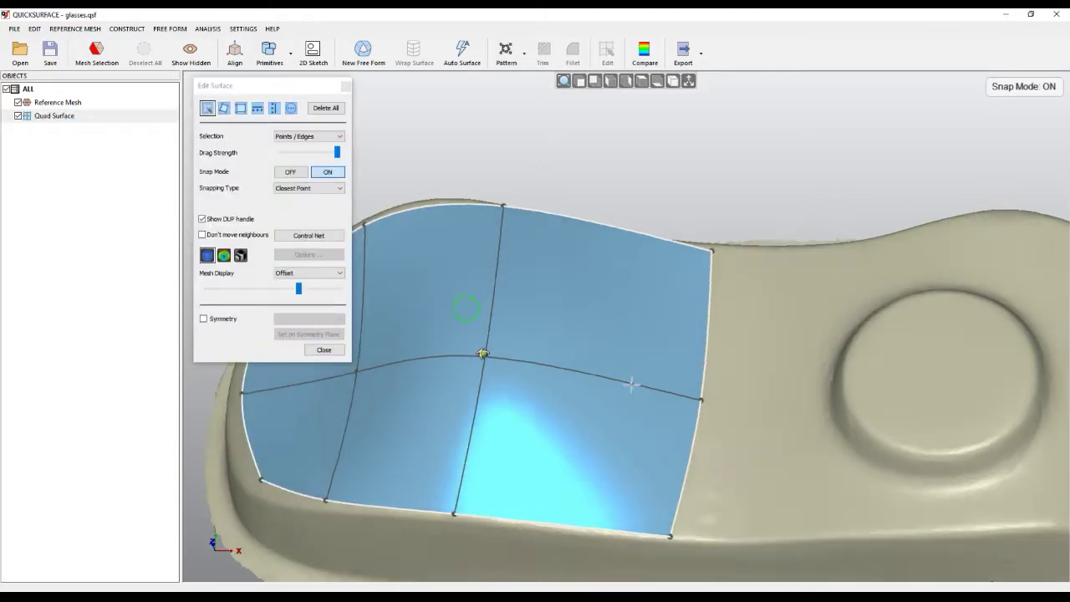
pyautogui.moveTo(492, 393); pyautogui.dragTo(478, 382)
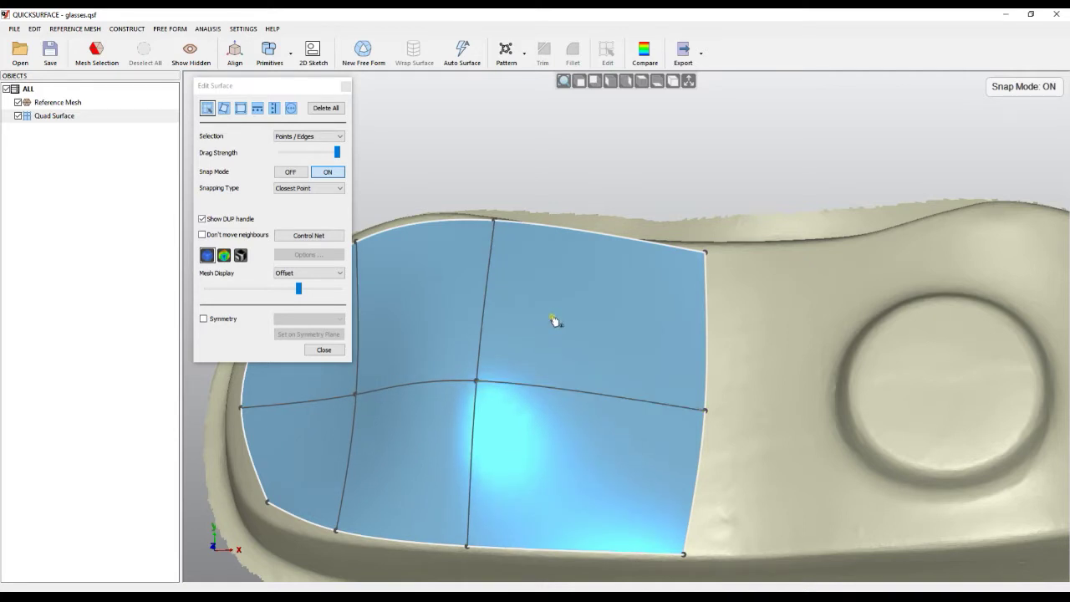
pyautogui.scroll(-4, 554, 321)
pyautogui.moveTo(554, 321); pyautogui.dragTo(552, 394, button='middle')
pyautogui.moveTo(509, 370)
pyautogui.mouseDown()
pyautogui.moveTo(532, 370)
pyautogui.moveTo(495, 367)
pyautogui.moveTo(512, 366)
pyautogui.mouseUp()
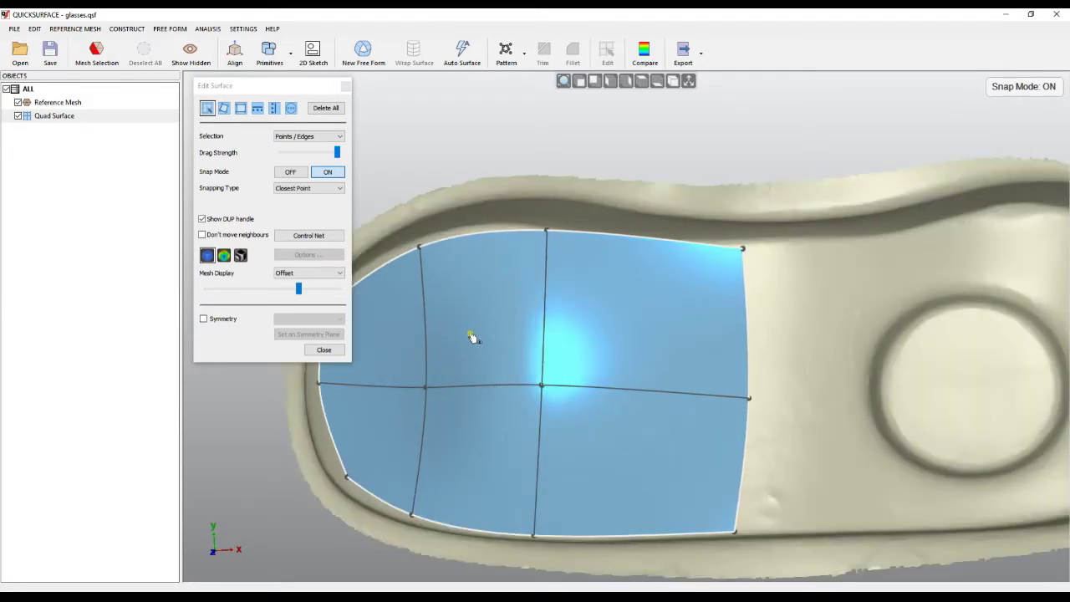
pyautogui.scroll(3, 473, 335)
pyautogui.moveTo(430, 389); pyautogui.dragTo(413, 390)
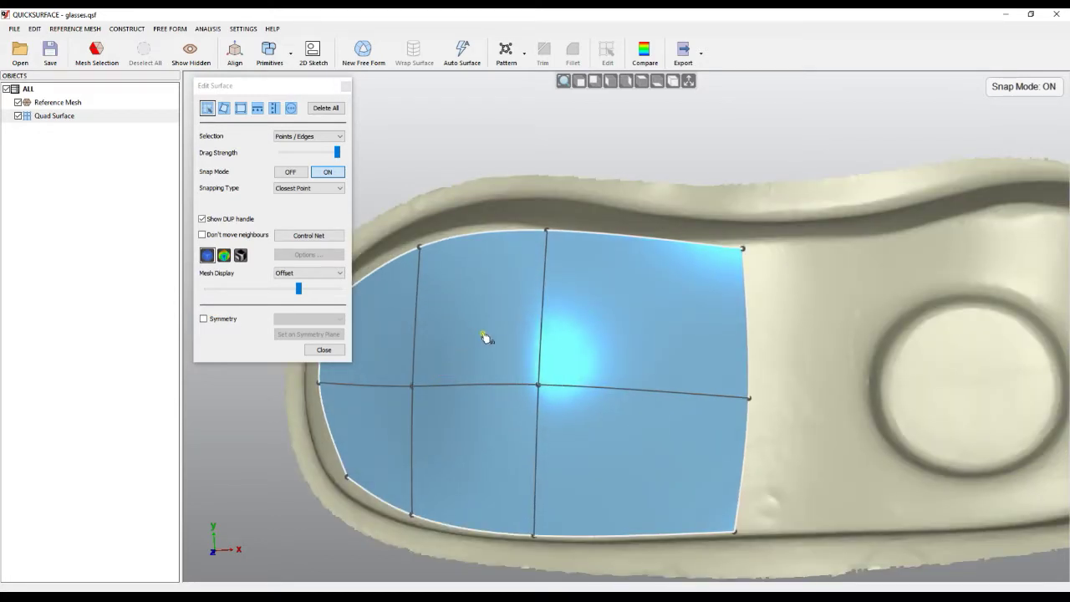
# Change the surface's snapping type to Ray Projection
pyautogui.click(306, 189)
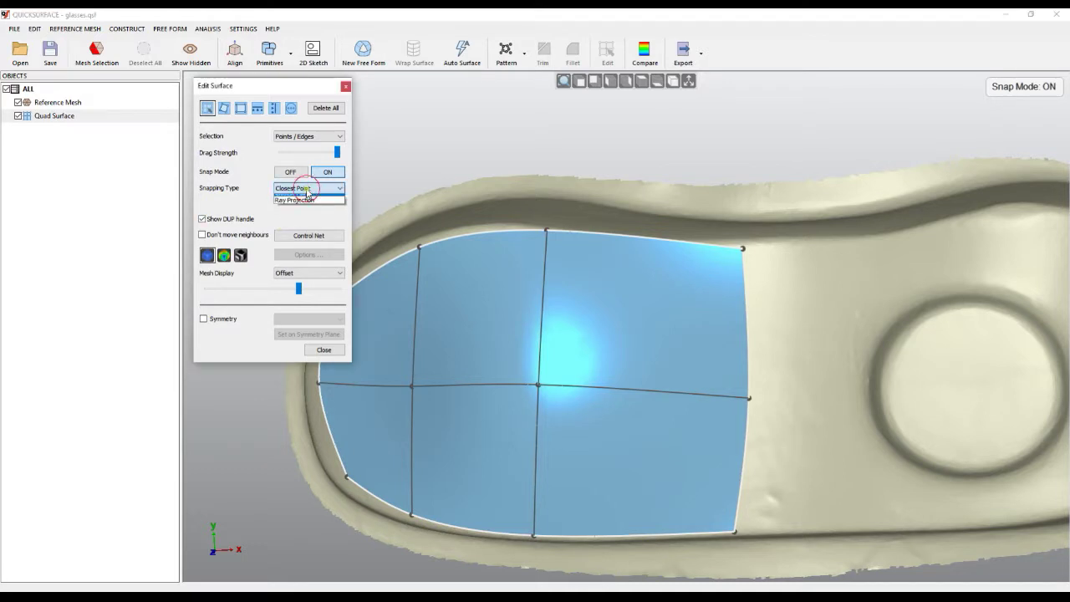
pyautogui.click(300, 206)
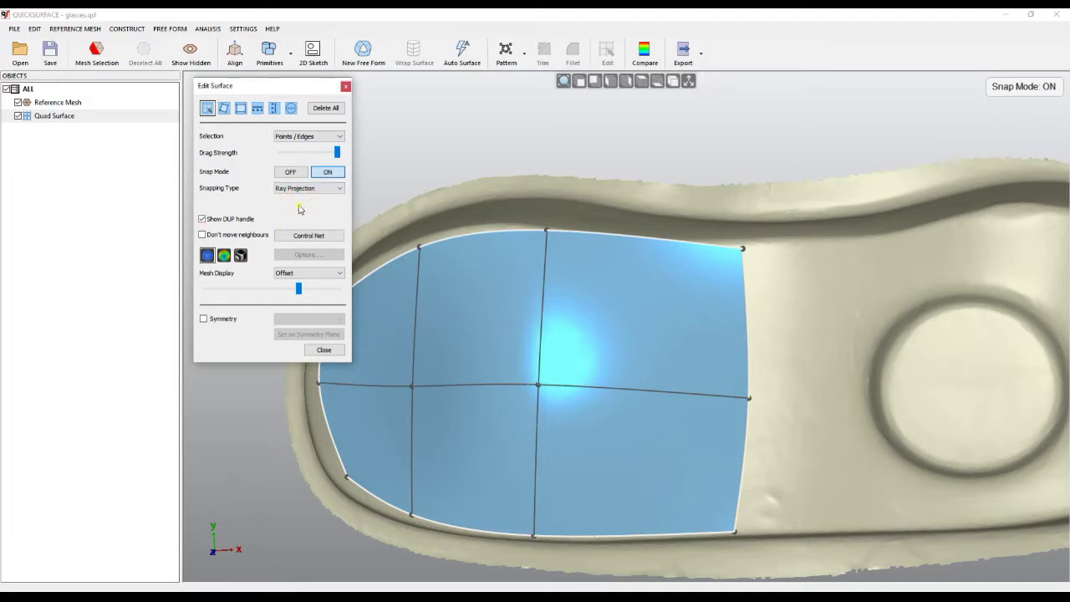
pyautogui.scroll(-3, 549, 285)
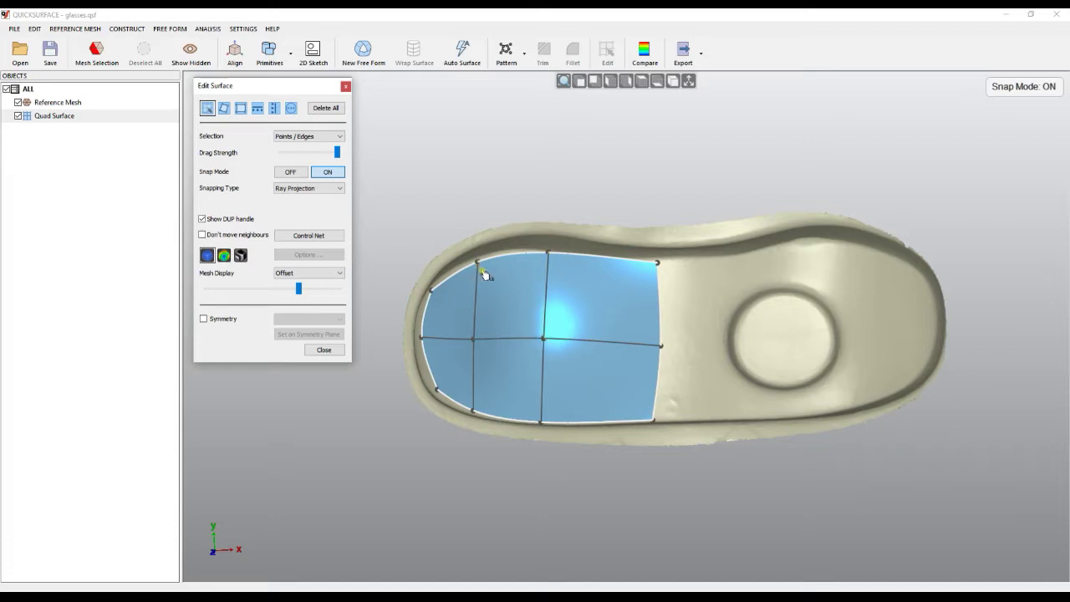
# Try moving the upper edge's control point near the left end beyond the mesh outline with ray projection snapping
pyautogui.moveTo(479, 266); pyautogui.dragTo(472, 194)
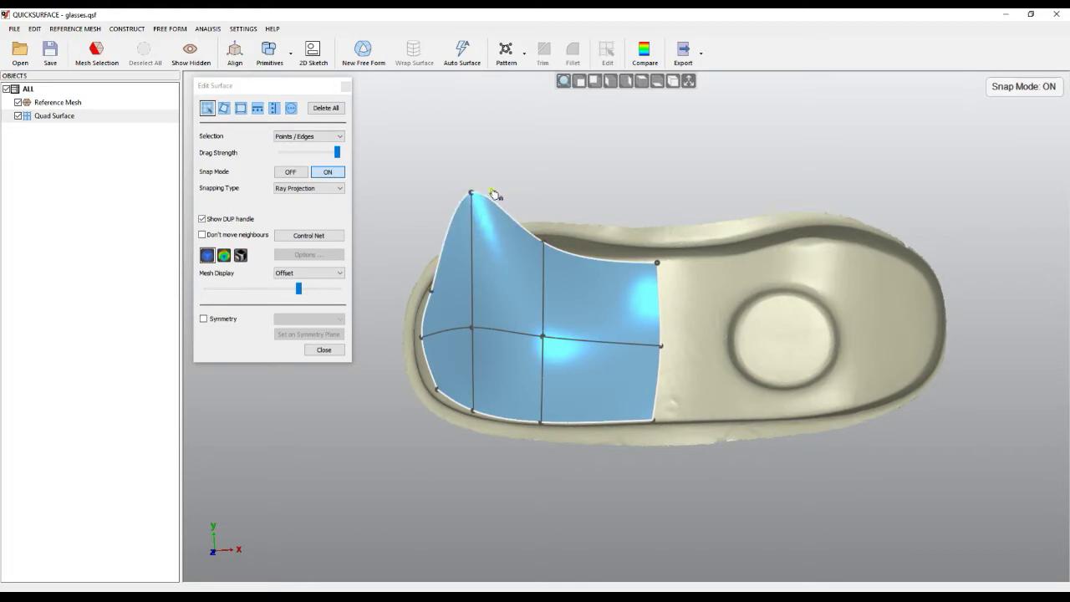
pyautogui.moveTo(610, 224); pyautogui.dragTo(556, 243, button='middle')
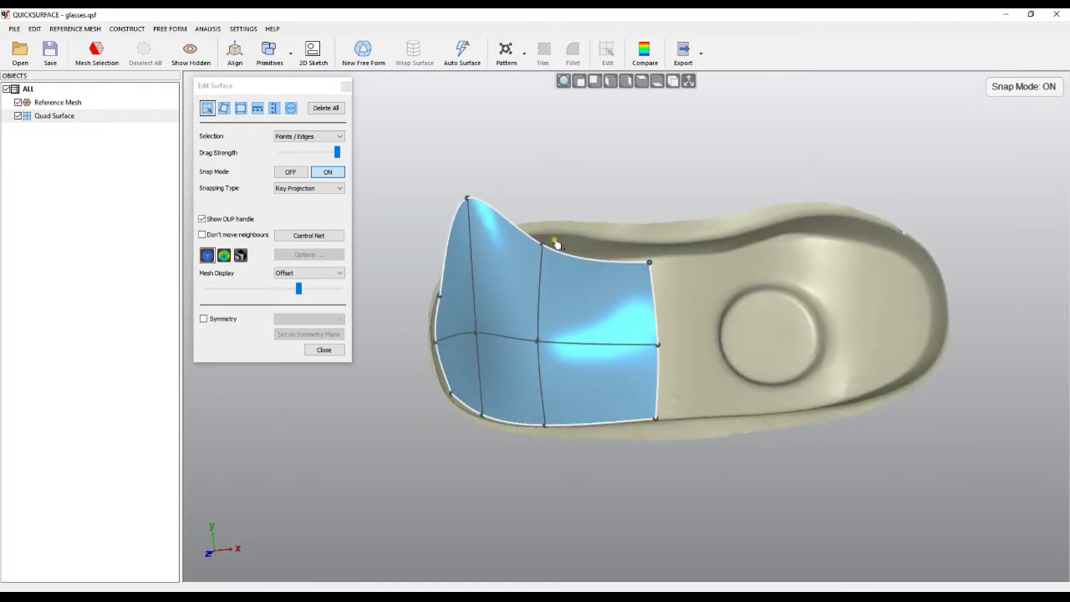
pyautogui.scroll(5, 502, 253)
pyautogui.moveTo(502, 248); pyautogui.dragTo(510, 311)
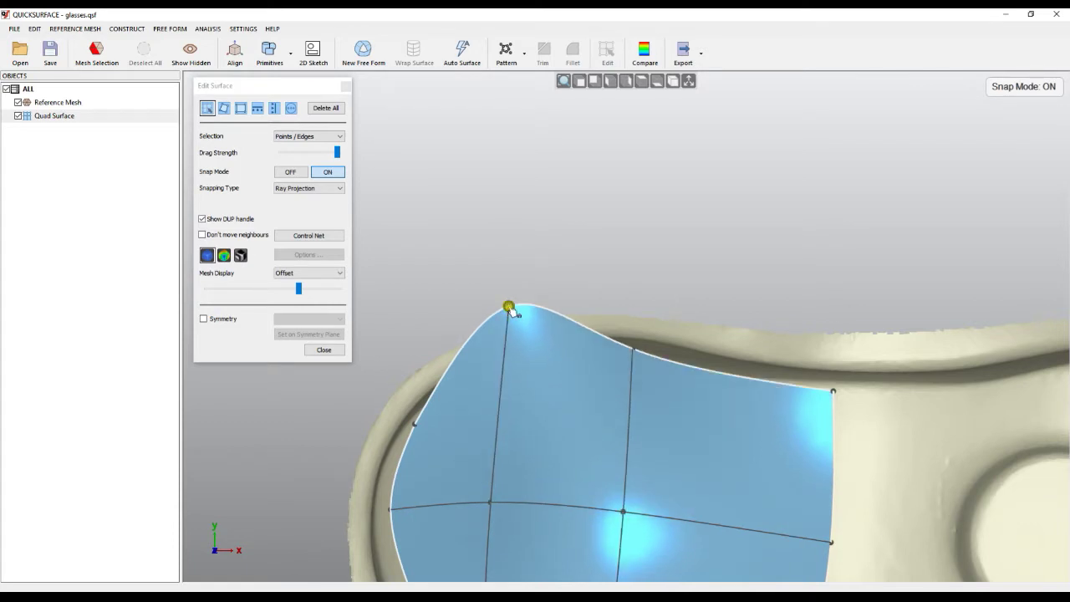
pyautogui.moveTo(514, 312); pyautogui.dragTo(516, 294)
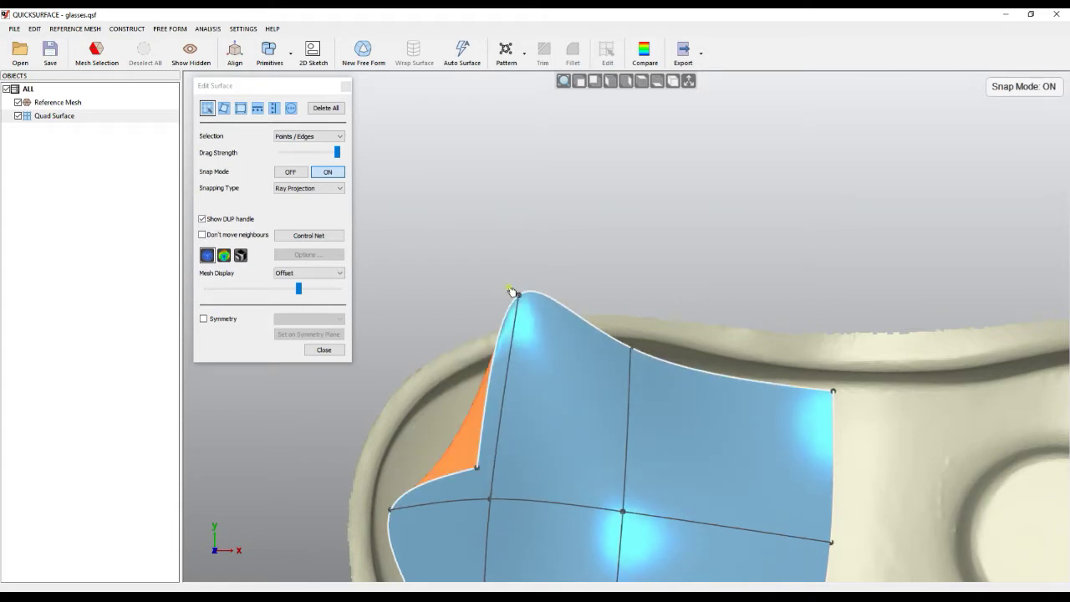
# Place the upper-left corner point and the two upper edge points on the mesh along the lens border
pyautogui.moveTo(471, 456); pyautogui.dragTo(407, 433)
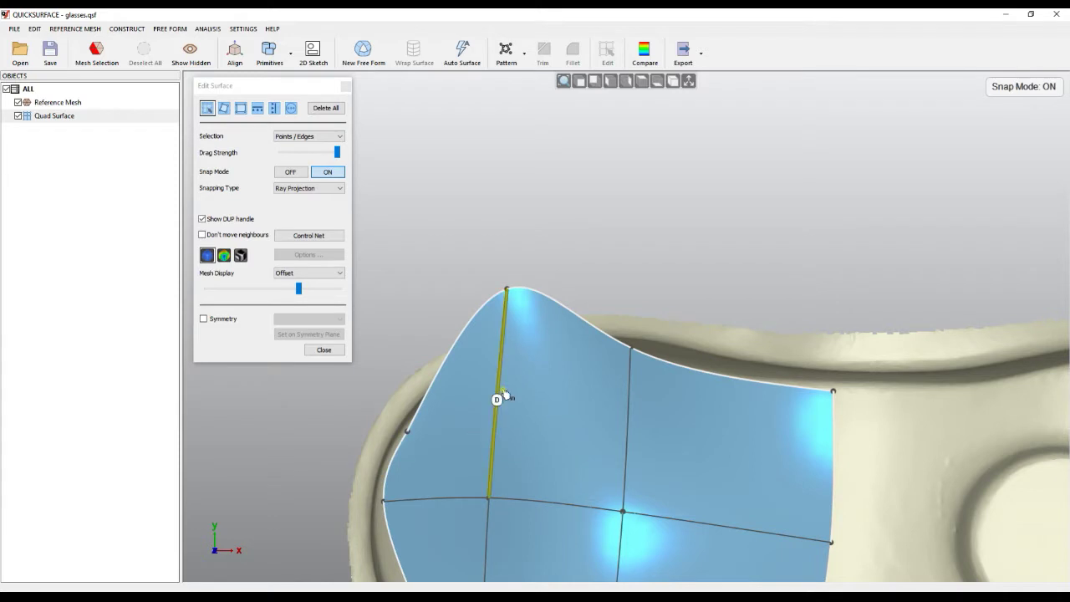
pyautogui.moveTo(506, 289); pyautogui.dragTo(523, 369)
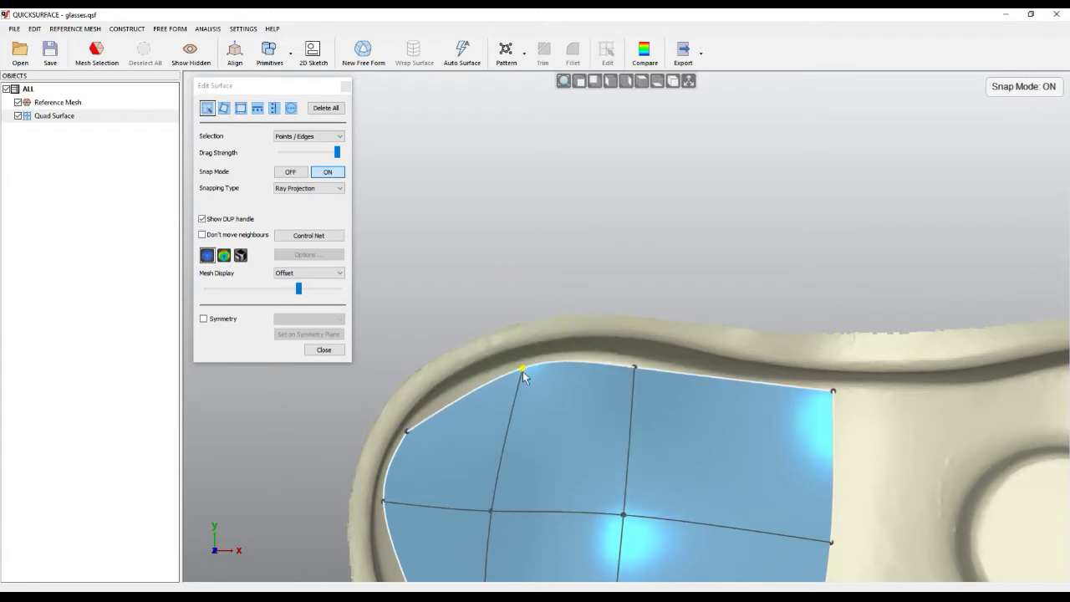
pyautogui.moveTo(638, 352); pyautogui.dragTo(638, 368)
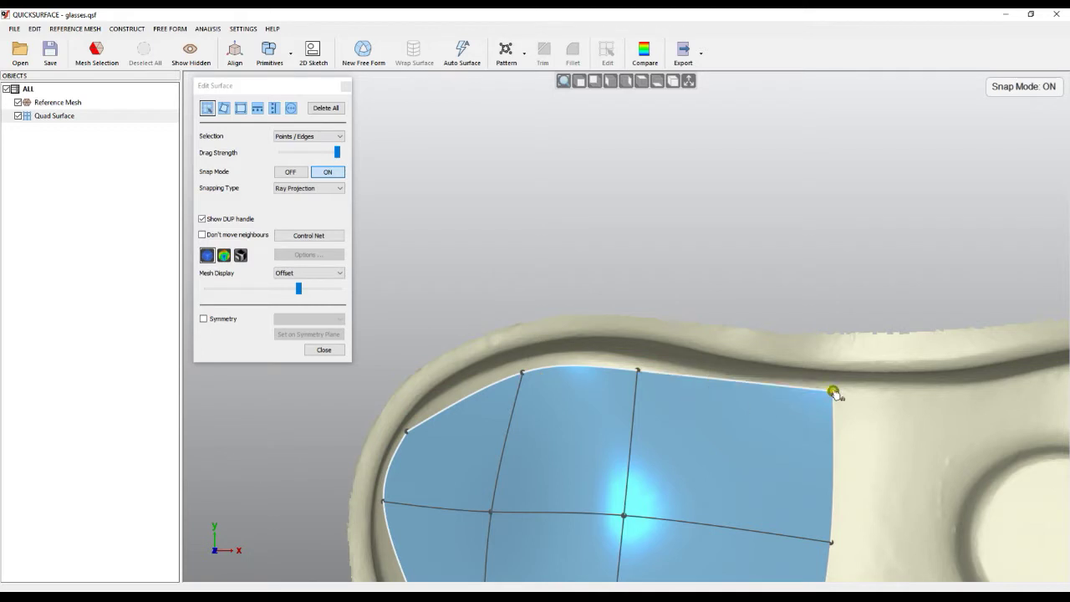
# Change the mesh display to Transparent and slightly increase its display slider
pyautogui.scroll(-3, 604, 368)
pyautogui.moveTo(631, 504); pyautogui.dragTo(630, 260, button='middle')
pyautogui.moveTo(581, 515); pyautogui.dragTo(607, 431, button='middle')
pyautogui.moveTo(615, 405); pyautogui.dragTo(612, 424)
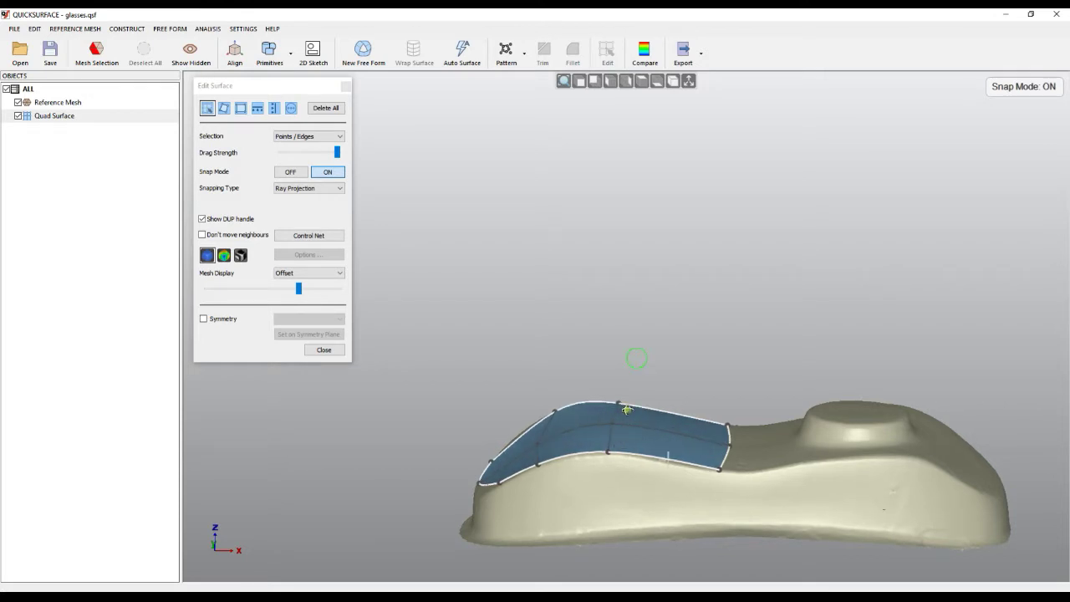
pyautogui.moveTo(632, 375); pyautogui.dragTo(649, 583, button='right')
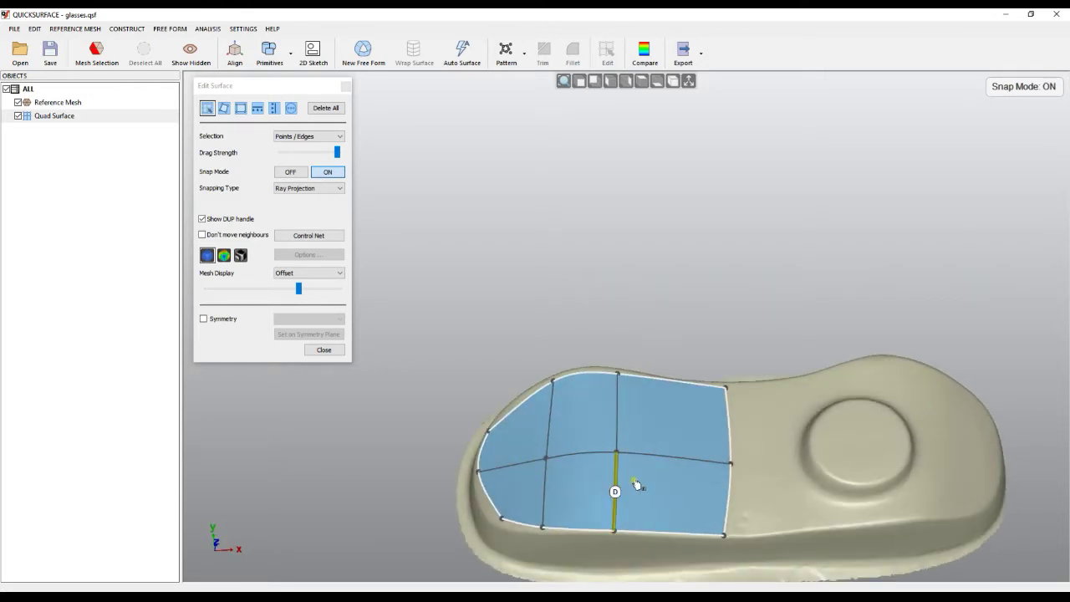
pyautogui.moveTo(617, 462); pyautogui.dragTo(573, 388, button='right')
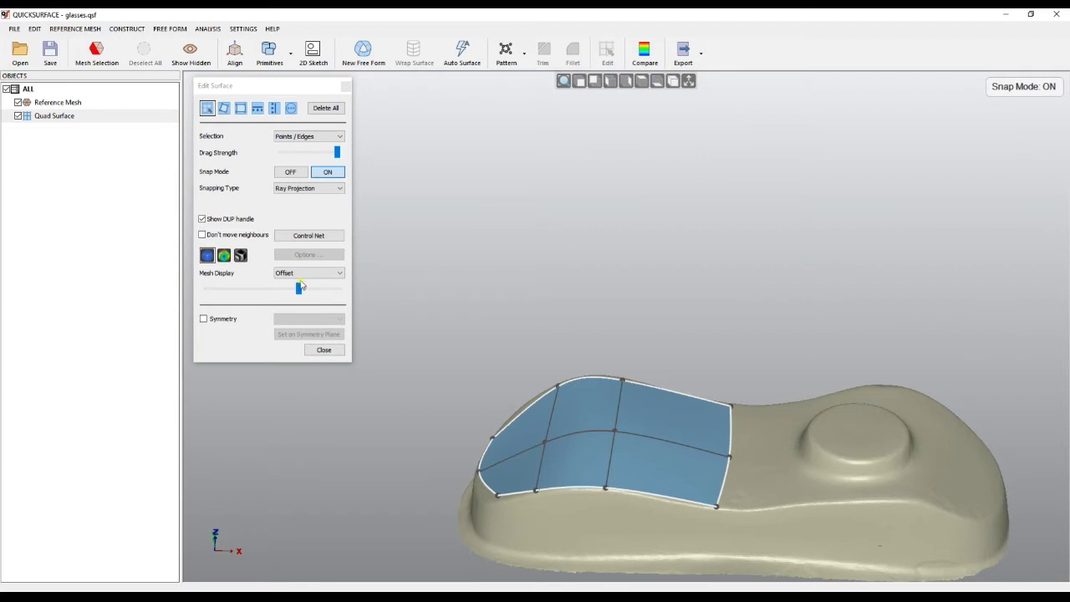
pyautogui.click(307, 274)
pyautogui.click(302, 288)
pyautogui.moveTo(301, 293); pyautogui.dragTo(310, 290)
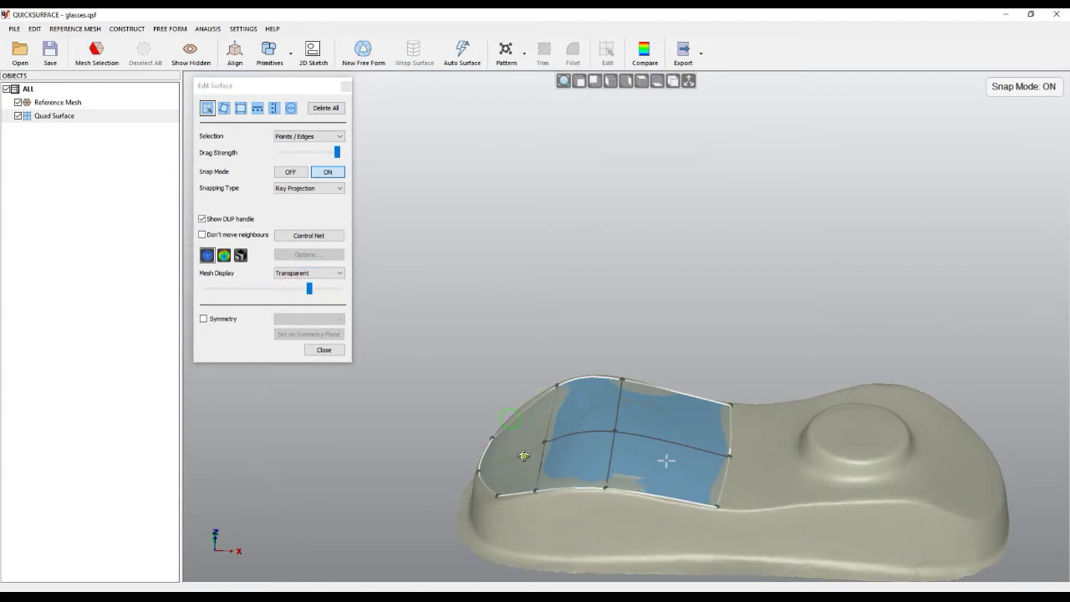
# Fine-tune the two interior control points and move the middle point of the bridge-side edge slightly inward
pyautogui.scroll(8, 544, 490)
pyautogui.moveTo(530, 431); pyautogui.dragTo(532, 431)
pyautogui.moveTo(735, 393); pyautogui.dragTo(736, 395)
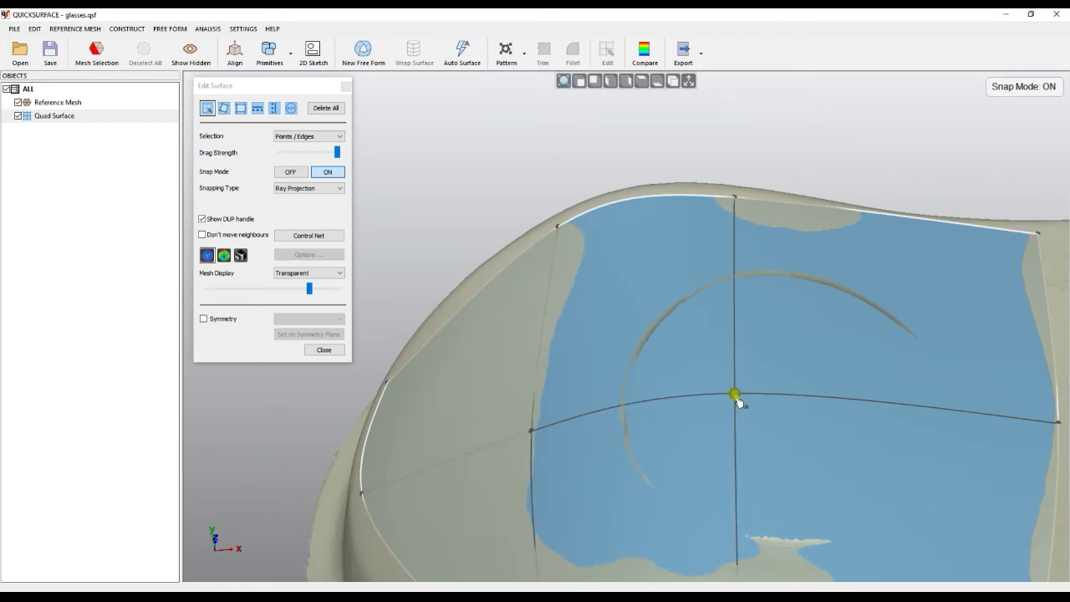
pyautogui.scroll(-10, 699, 416)
pyautogui.scroll(3, 570, 352)
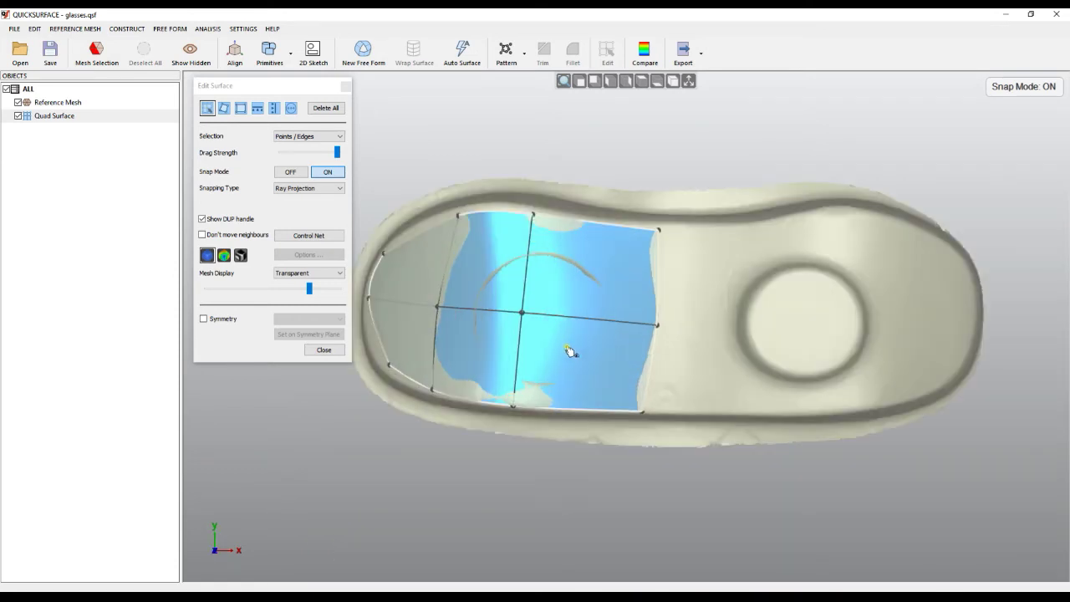
pyautogui.moveTo(657, 327); pyautogui.dragTo(650, 325)
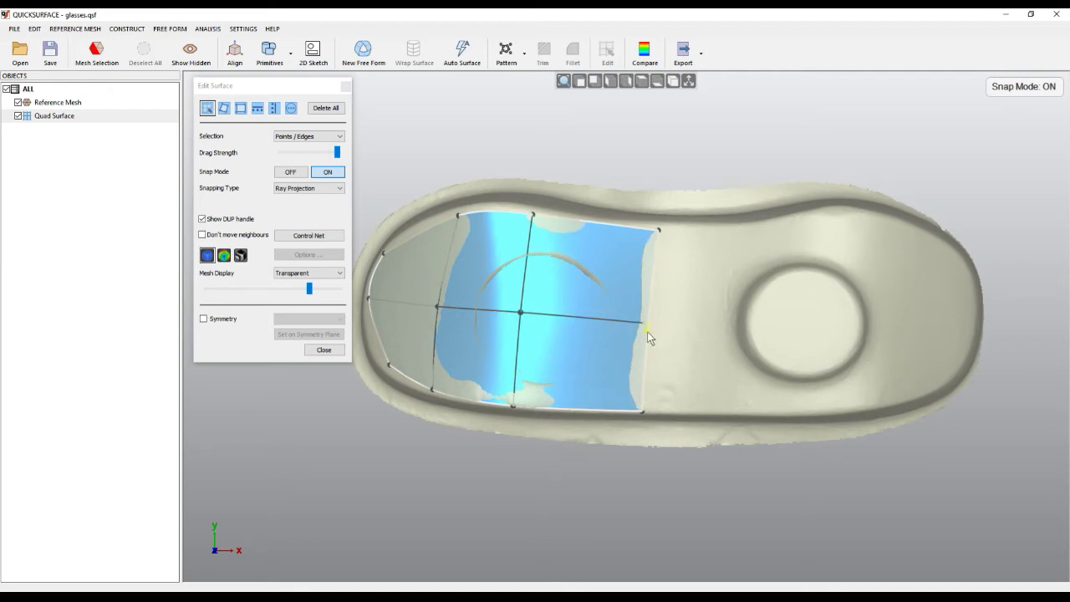
# Snap all surface points to the mesh and shift the upper edge point near the left end slightly outward
pyautogui.rightClick(701, 408)
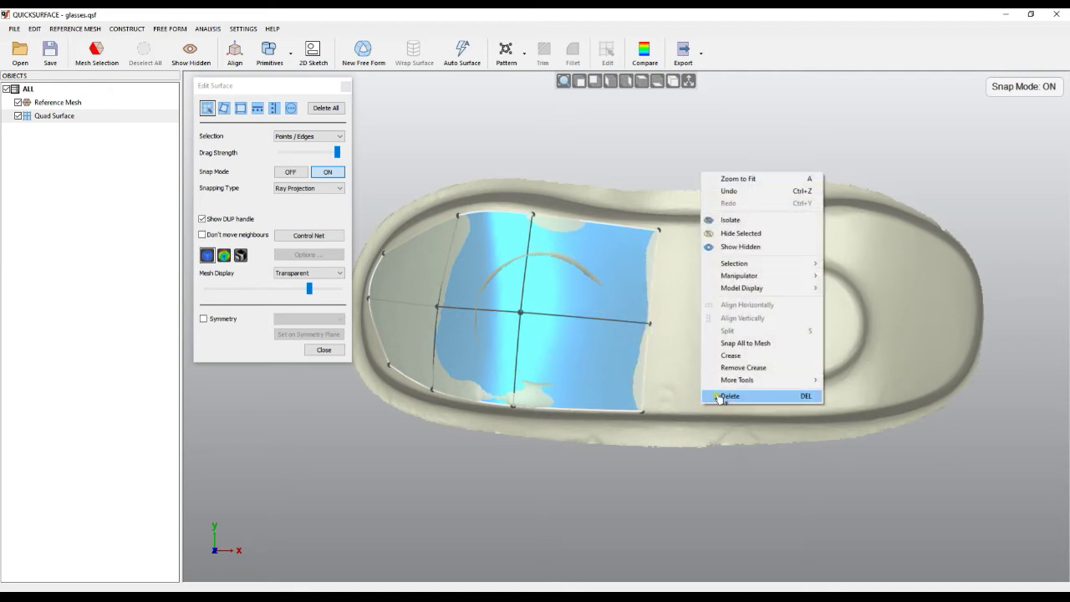
pyautogui.click(728, 343)
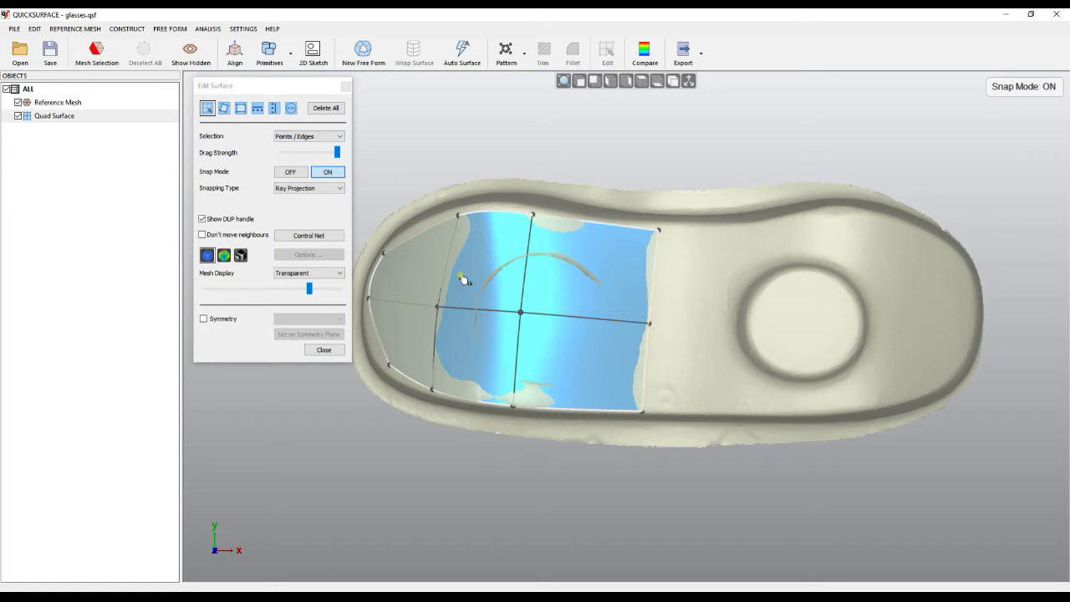
pyautogui.moveTo(457, 214); pyautogui.dragTo(453, 216)
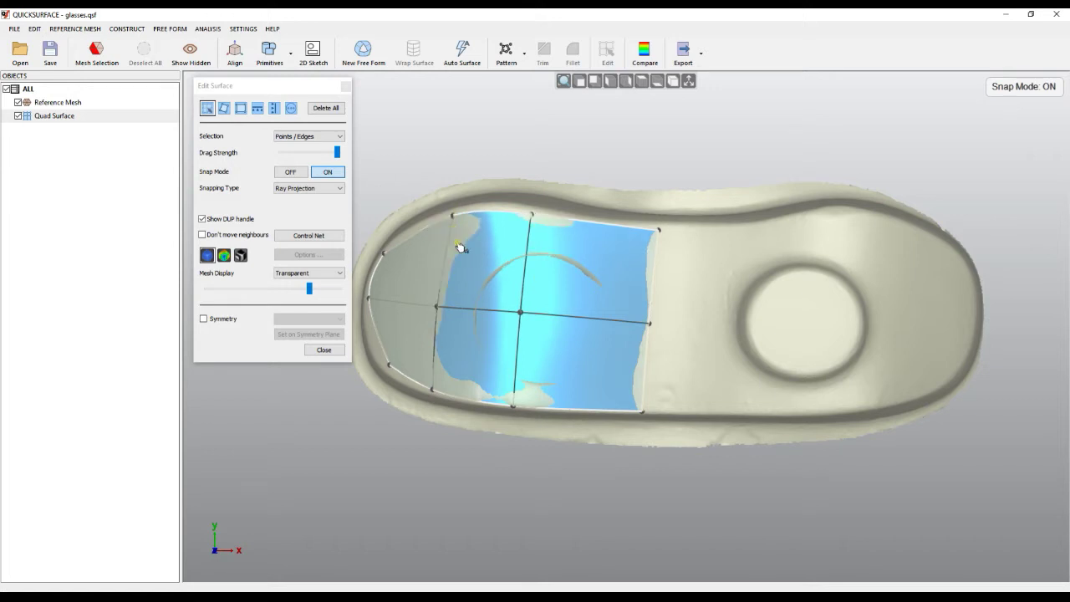
# Examine from the side how closely the surface follows the mesh and bridges the removed boss
pyautogui.moveTo(580, 464); pyautogui.dragTo(577, 250, button='middle')
pyautogui.moveTo(552, 348); pyautogui.dragTo(542, 303, button='middle')
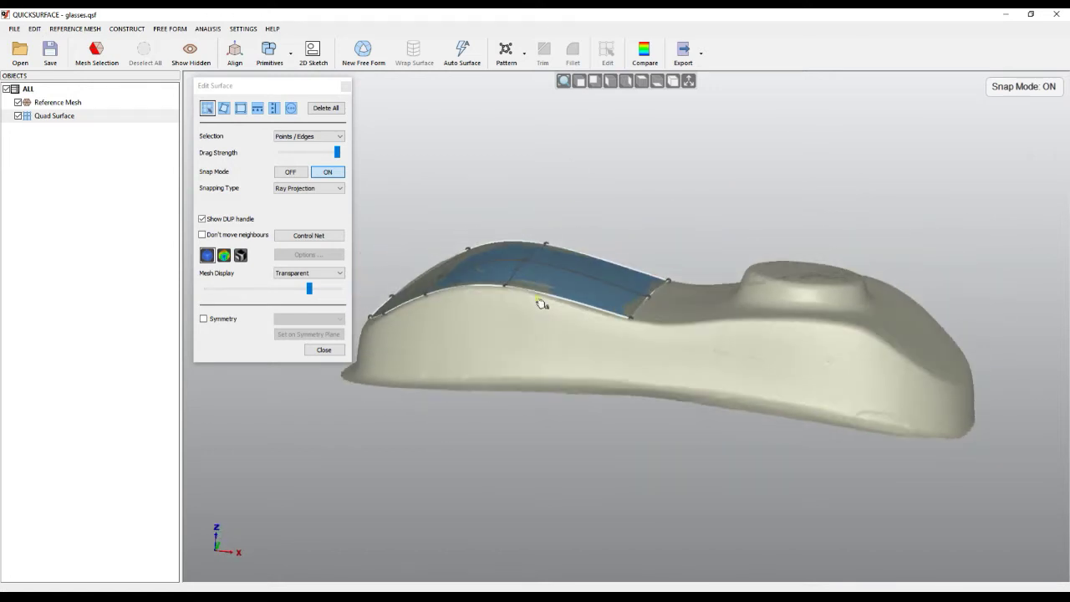
pyautogui.scroll(3, 499, 268)
pyautogui.moveTo(500, 270); pyautogui.dragTo(610, 382, button='right')
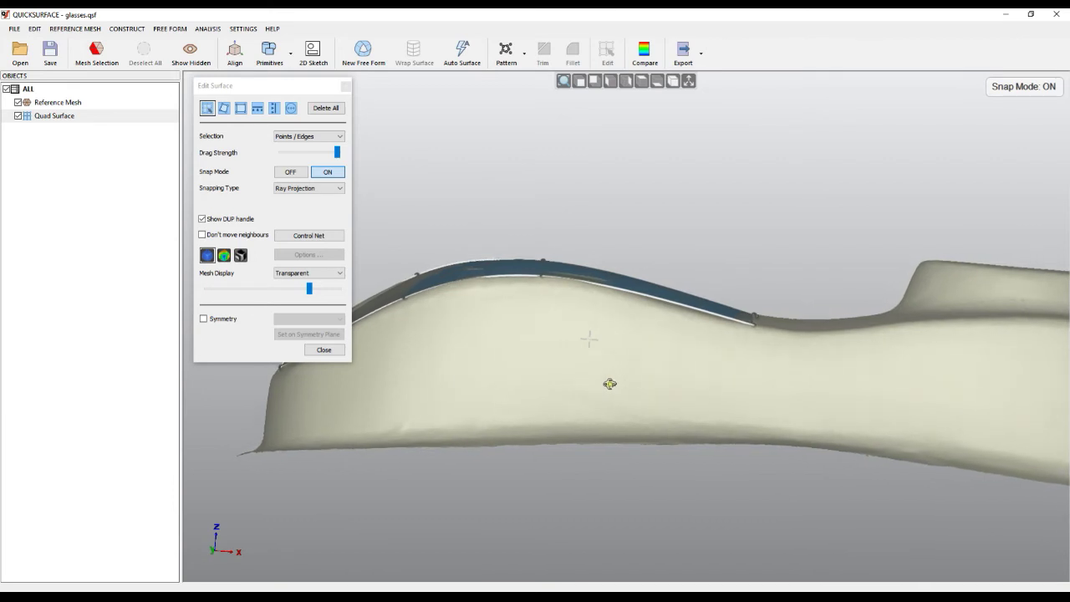
pyautogui.scroll(-3, 537, 327)
pyautogui.moveTo(523, 337)
pyautogui.mouseDown(button='right')
pyautogui.moveTo(457, 417)
pyautogui.moveTo(538, 441)
pyautogui.moveTo(541, 460)
pyautogui.mouseUp(button='right')
pyautogui.scroll(3, 439, 376)
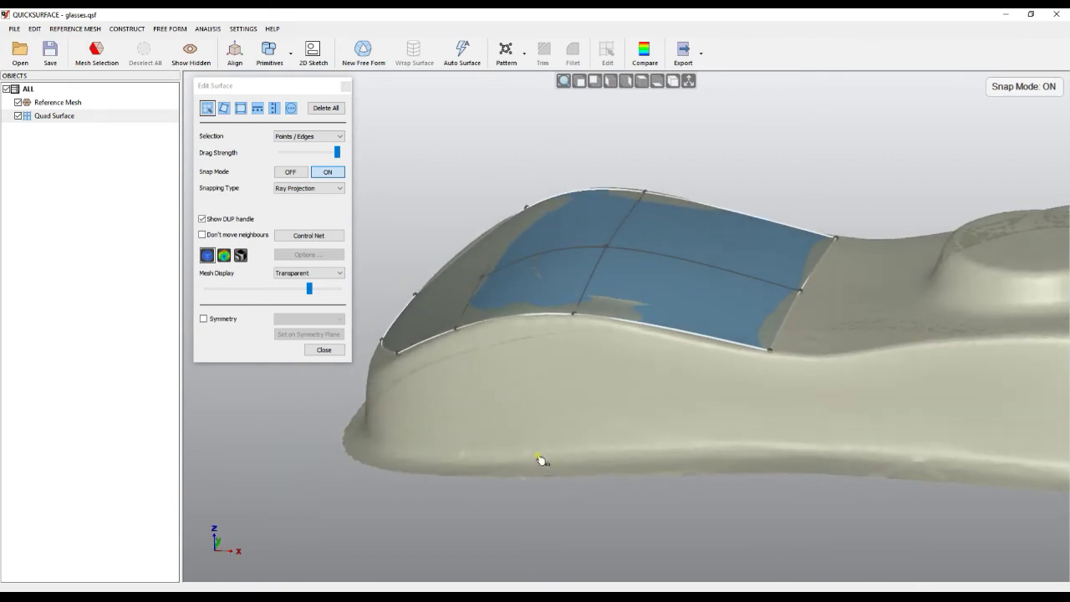